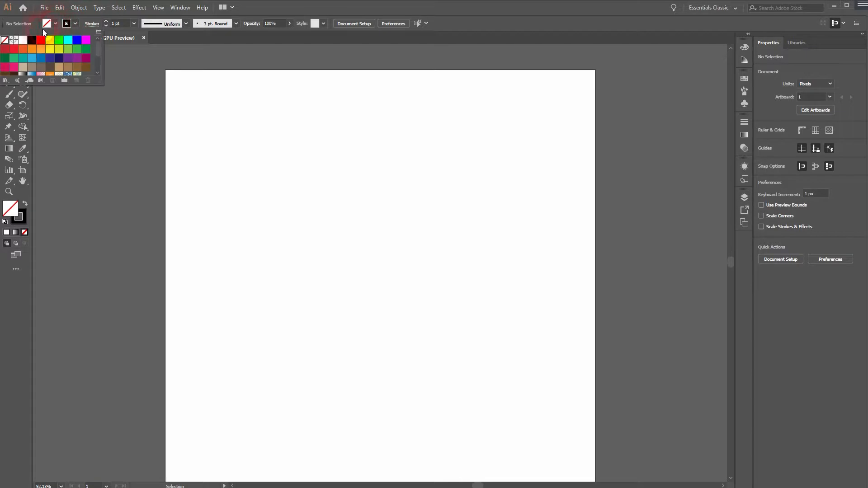
Draw a vertical line about 151 px long in the upper part of the artboard with the Line Segment tool.
left_click(5, 43)
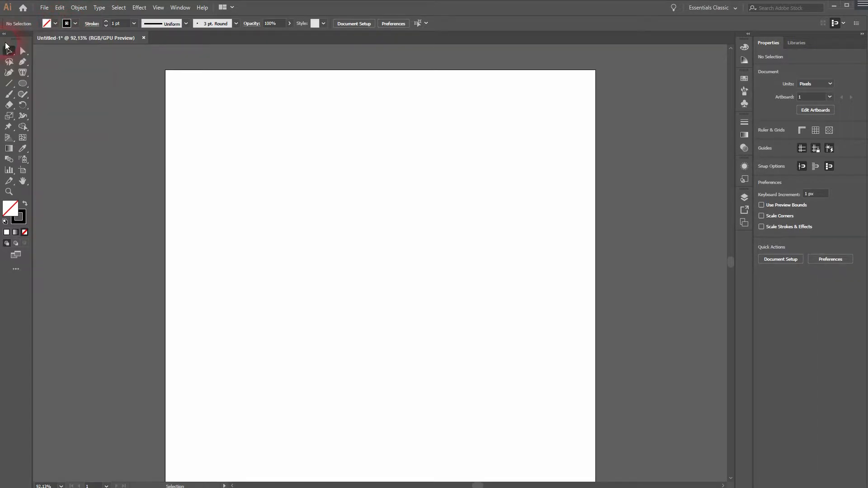
left_click_drag(8, 83, 45, 83)
left_click_drag(339, 149, 339, 230)
left_click(6, 50)
left_click(268, 256)
left_click(456, 218)
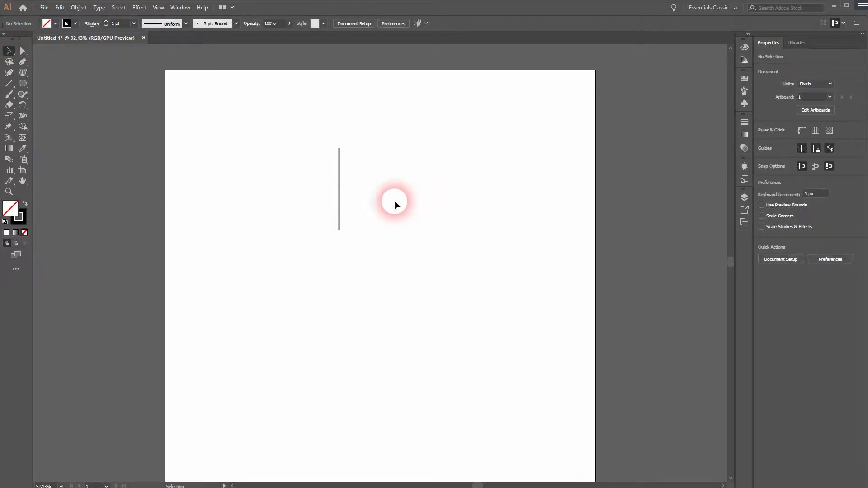
Duplicate the vertical line, rotate the copy 45 degrees clockwise and place its lower end on the original line.
left_click(339, 186)
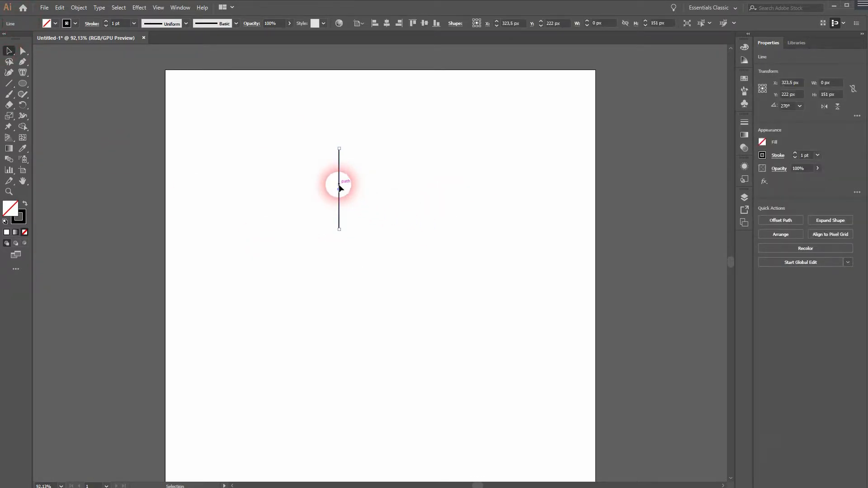
left_click_drag(339, 185, 410, 188)
left_click(800, 108)
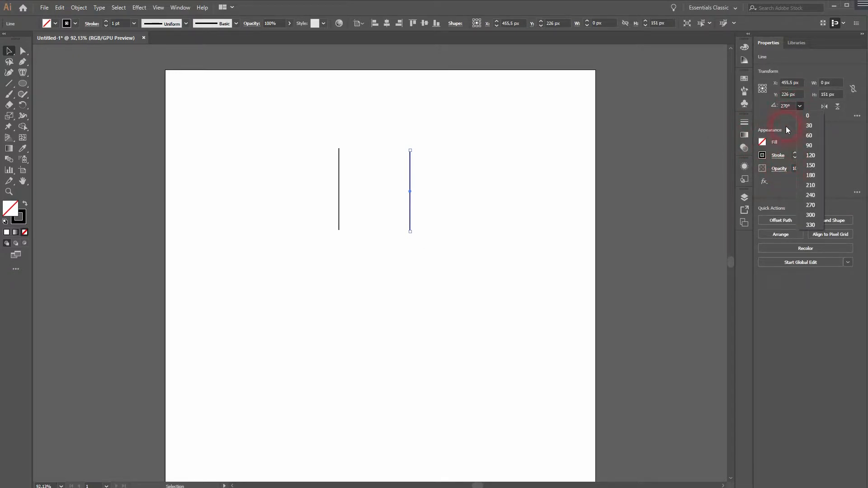
left_click(435, 182)
left_click_drag(410, 146, 439, 162)
left_click_drag(400, 205, 340, 190)
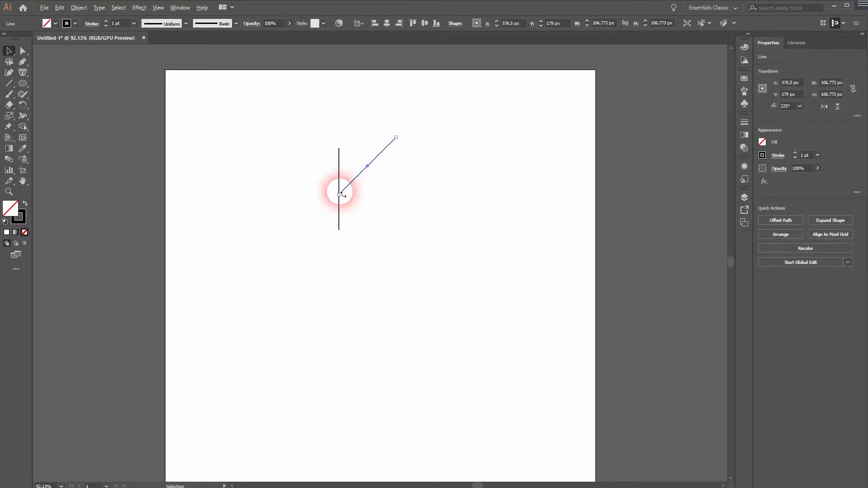
Give both lines round caps and round join corners.
scroll(340, 191, "up", 7)
left_click(388, 250)
left_click_drag(240, 282, 347, 232)
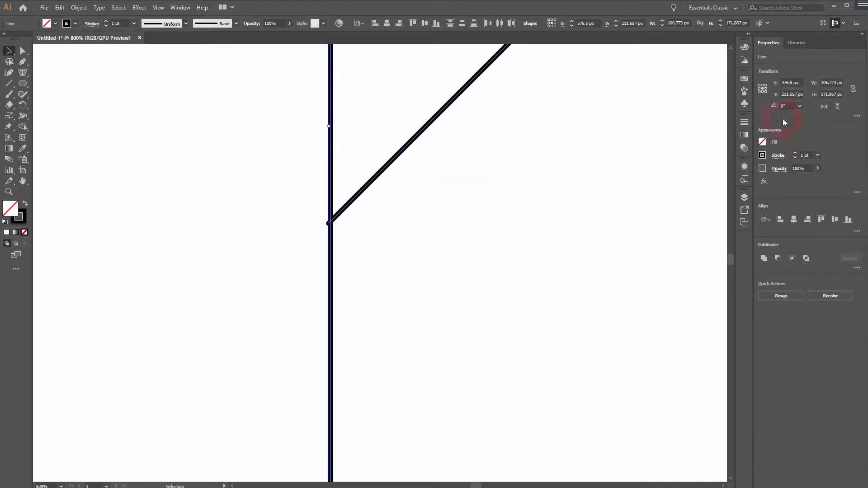
left_click(745, 126)
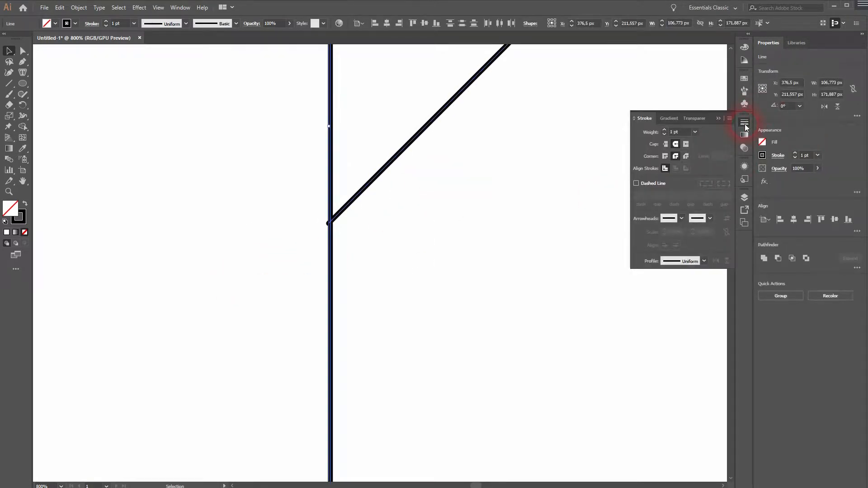
left_click(676, 144)
left_click(675, 157)
left_click(385, 294)
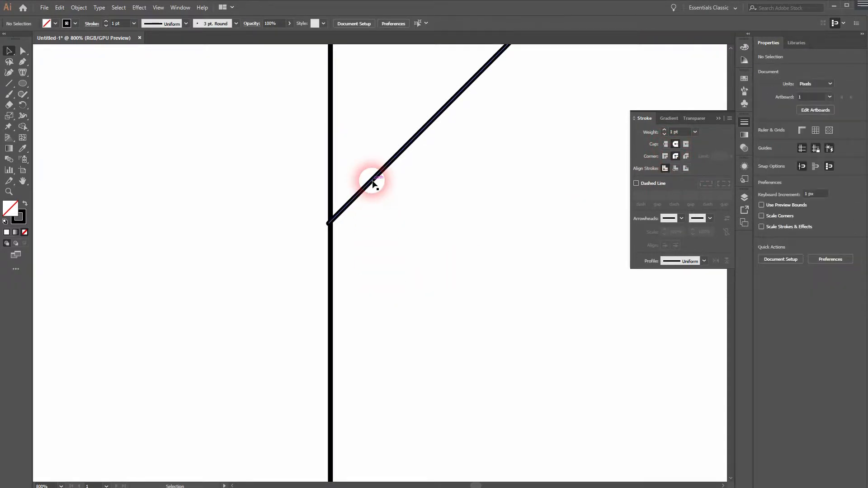
Try to shift the diagonal line so its lower end meets the vertical line's centre.
left_click_drag(372, 181, 377, 178)
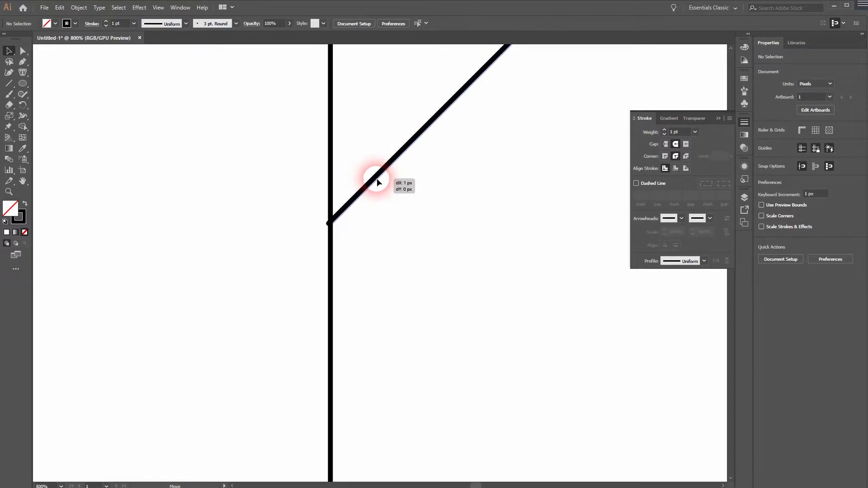
left_click(395, 271)
key("ctrl+0")
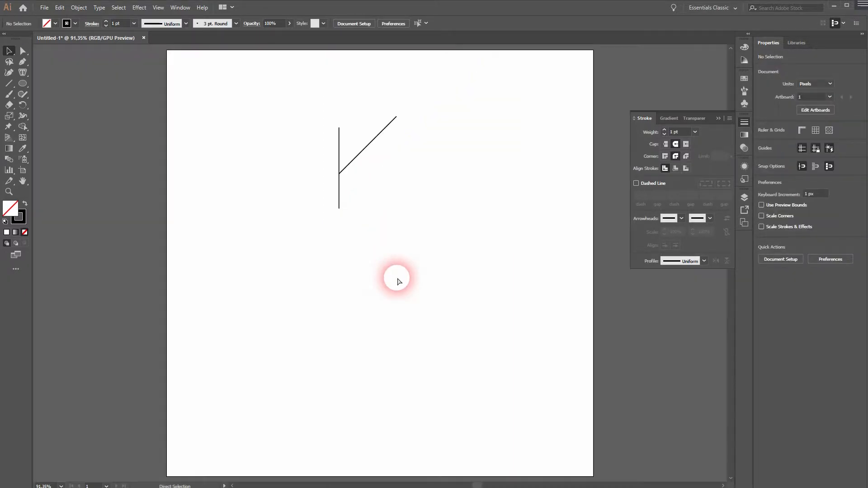
Turn off pixel snapping and move the diagonal line's lower end onto the centre of the vertical line.
left_click(159, 7)
left_click(194, 364)
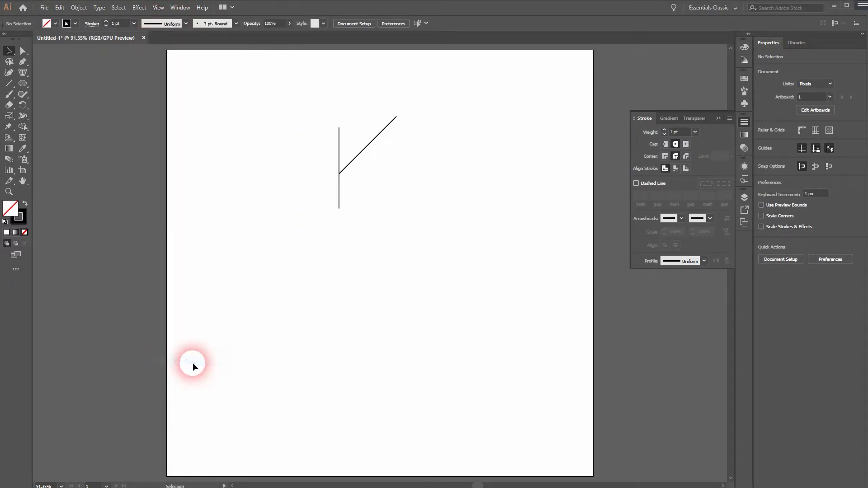
left_click(160, 8)
left_click(418, 245)
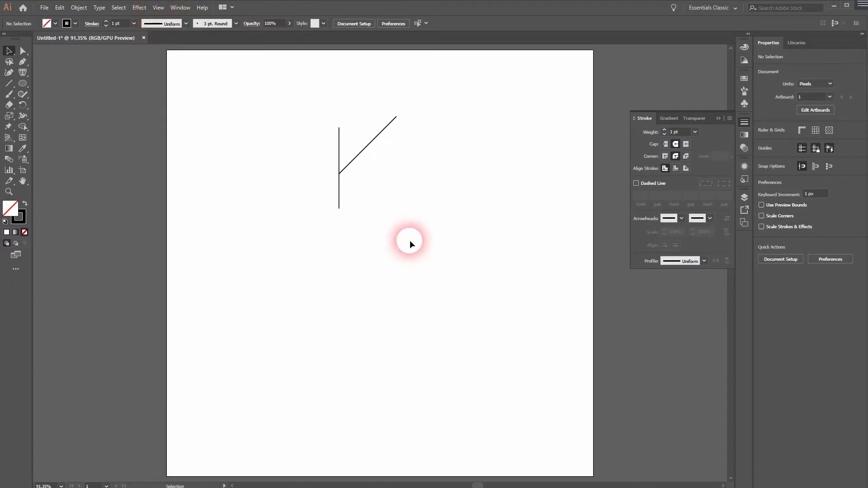
scroll(324, 215, "up", 7)
left_click_drag(397, 122, 283, 456)
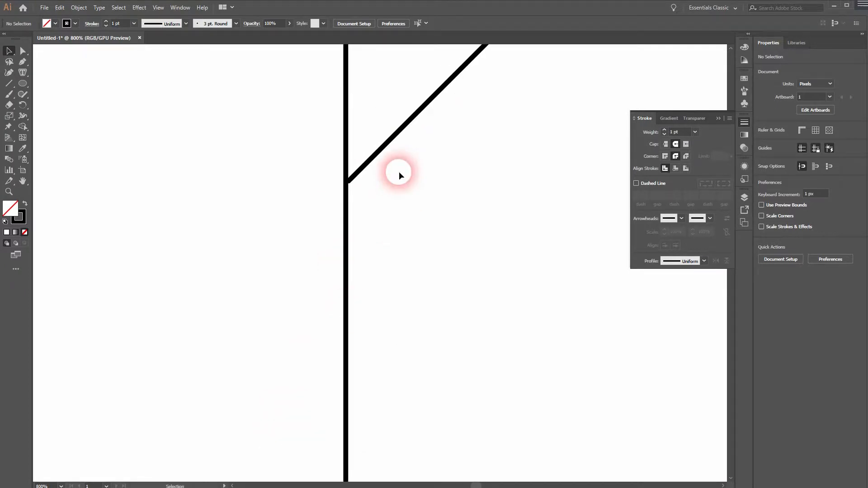
left_click_drag(380, 156, 375, 156)
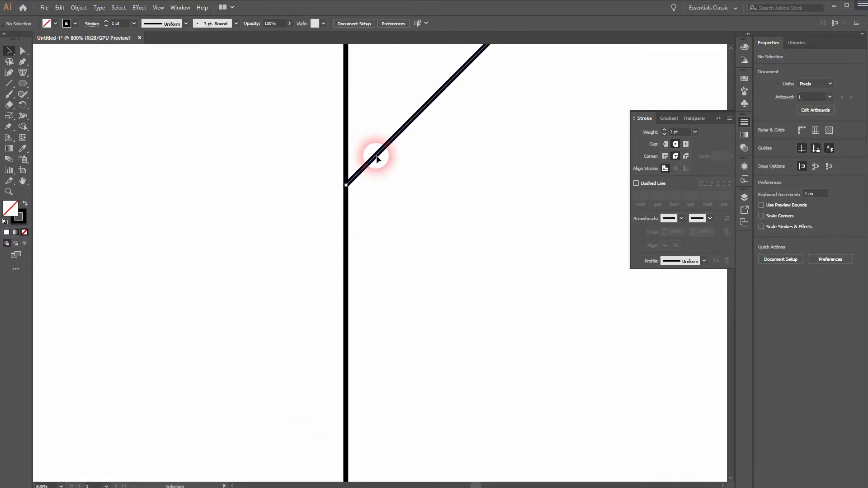
left_click(428, 274)
key("ctrl+0")
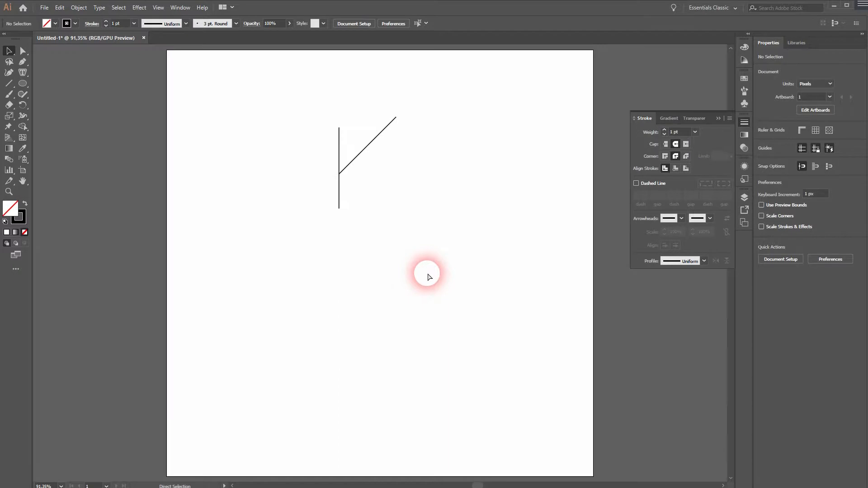
Duplicate the diagonal line, rotate the copy 90 degrees and attach its lower end to the junction as a mirrored branch.
left_click_drag(366, 147, 290, 137)
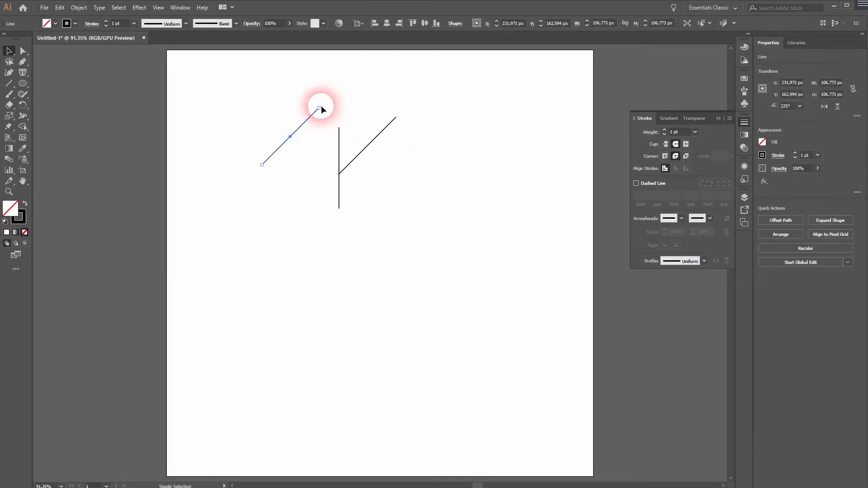
left_click_drag(320, 105, 261, 112)
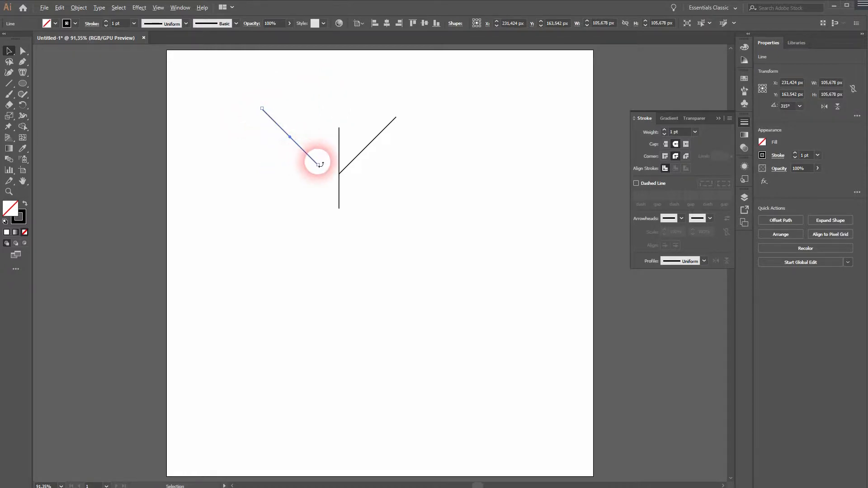
scroll(317, 161, "up", 4)
left_click_drag(297, 154, 368, 183)
left_click(335, 294)
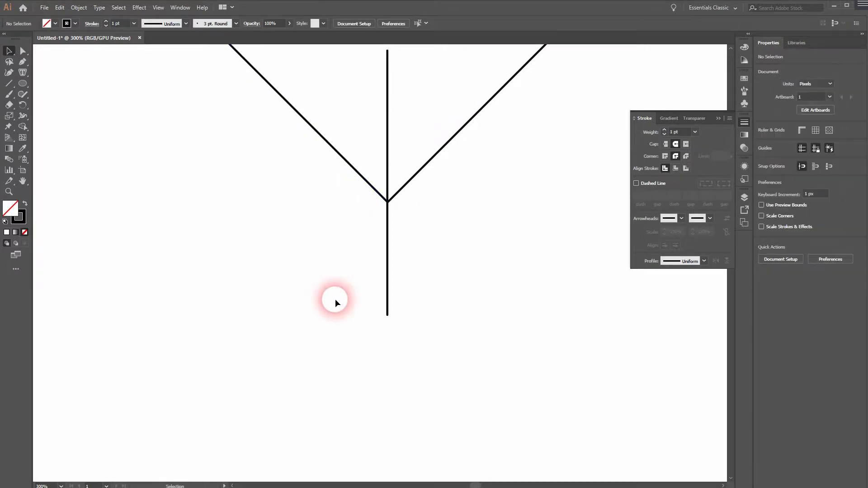
key("ctrl+0")
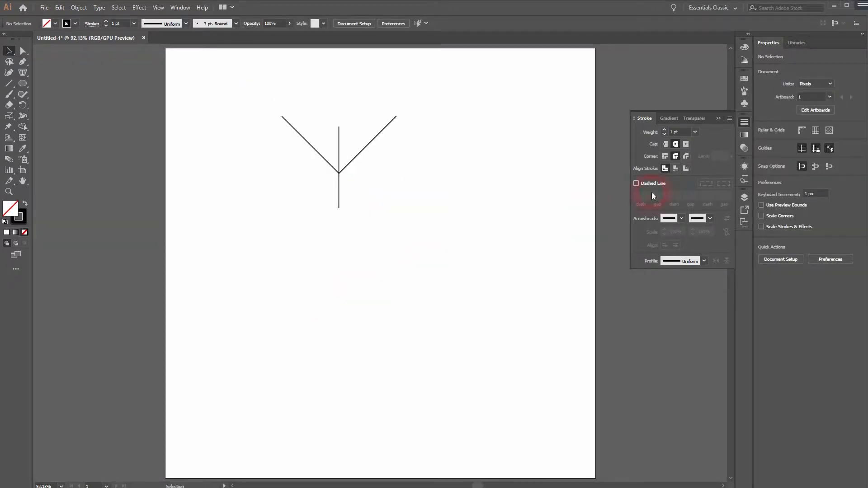
left_click(717, 119)
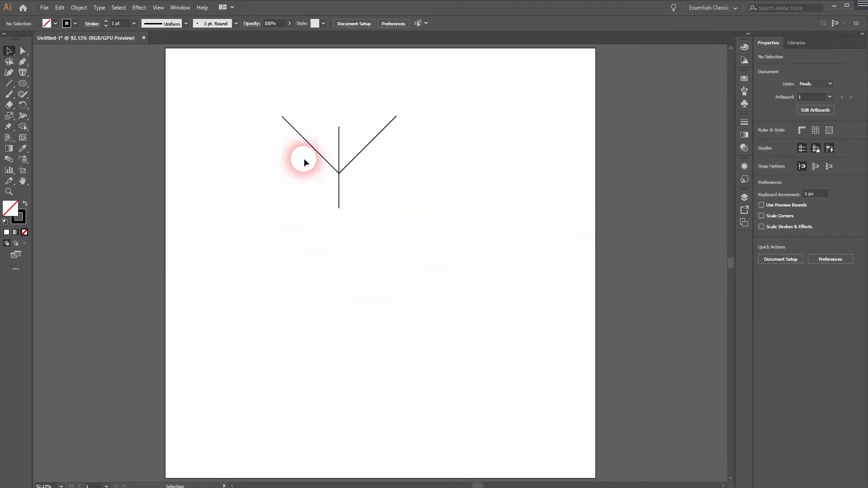
Scale both diagonal branches down proportionally to about 151 px wide, keeping their lower ends at the junction.
left_click(313, 148)
left_click(374, 138, "shift")
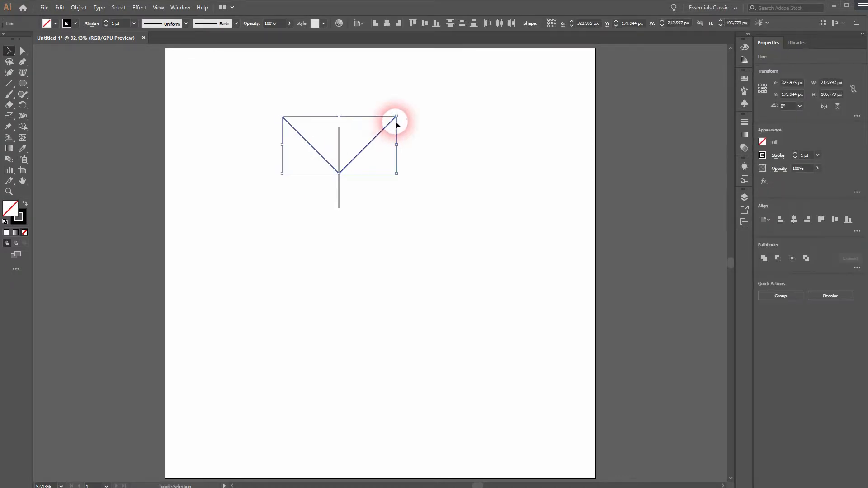
left_click_drag(344, 121, 340, 134)
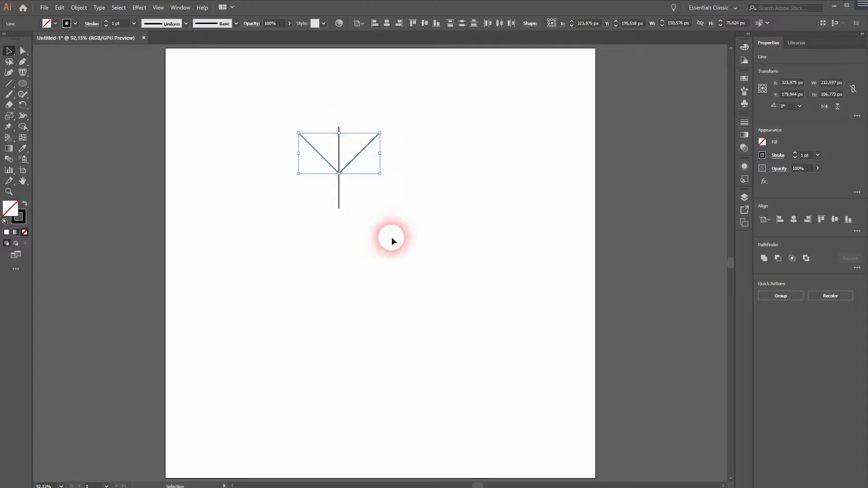
left_click(409, 260)
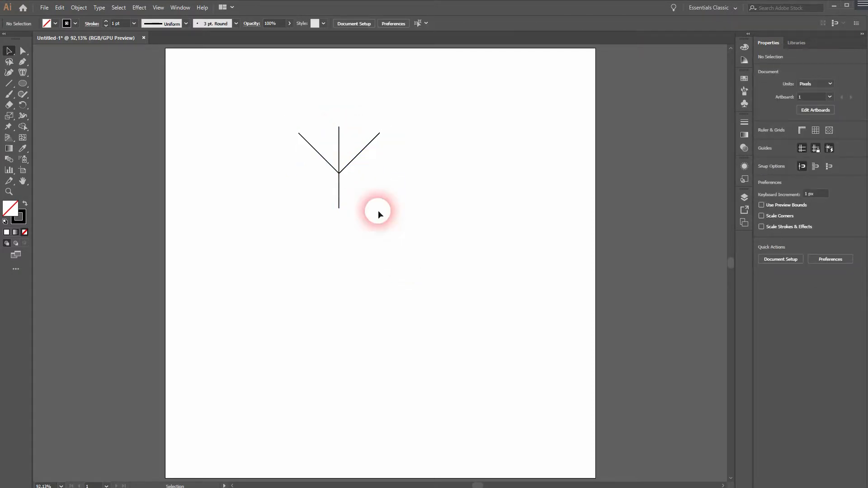
Duplicate the branch pair higher on the stem and shrink the copy to about 75 px wide.
left_click(357, 157)
left_click(318, 155, "shift")
left_click_drag(318, 155, 347, 136)
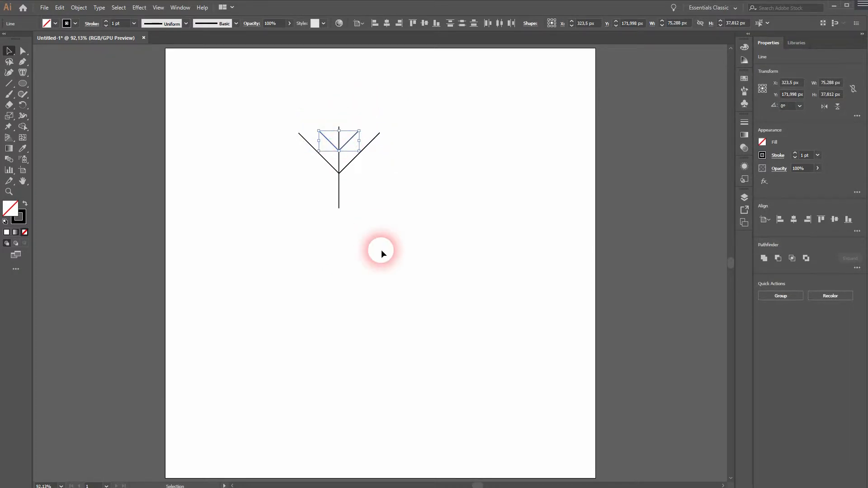
left_click(381, 253)
Move the whole symbol to the artboard's upper-left corner and place a duplicate to its right.
mouse_move(275, 248)
left_mouse_down()
mouse_move(367, 169)
mouse_move(364, 143)
mouse_move(339, 158)
mouse_move(235, 114)
mouse_move(213, 91)
mouse_move(243, 120)
mouse_move(332, 121)
left_mouse_up()
left_click(417, 143)
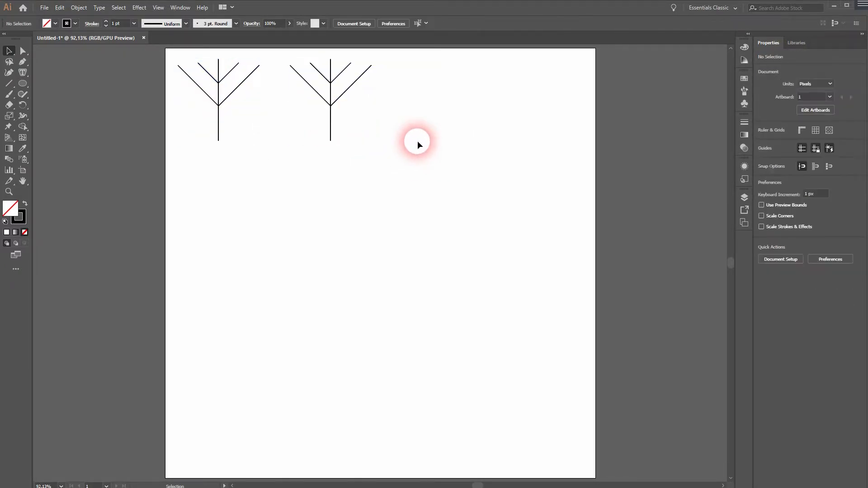
Add two progressively smaller copies of the large branch pair lower on the second symbol's stem.
left_click(348, 93)
left_click(314, 91, "shift")
left_click_drag(315, 92, 338, 124)
left_click(364, 209)
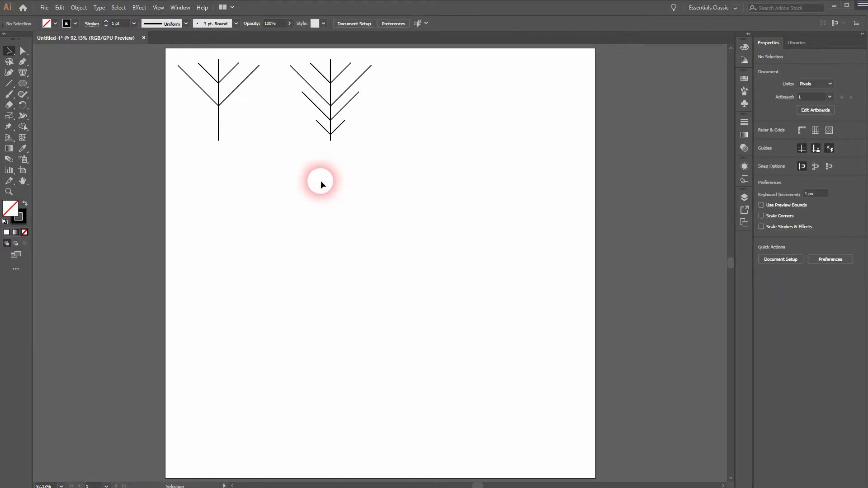
Copy the first symbol's vertical stem to the right of the second symbol, level with the other stems.
left_click(219, 121)
left_click_drag(219, 121, 456, 106)
left_click(420, 183)
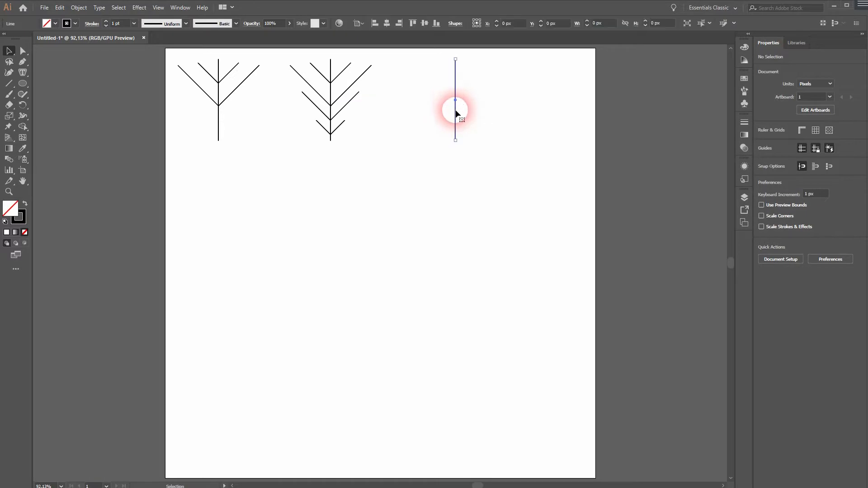
left_click(427, 224)
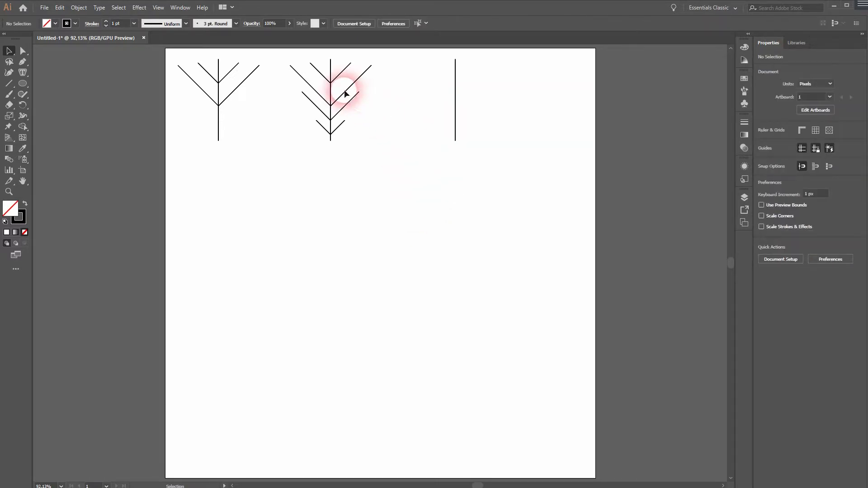
Copy the second symbol's small top branch pair onto the third stem and move it down to just below the stem's middle.
left_click(339, 74)
left_click(319, 71, "shift")
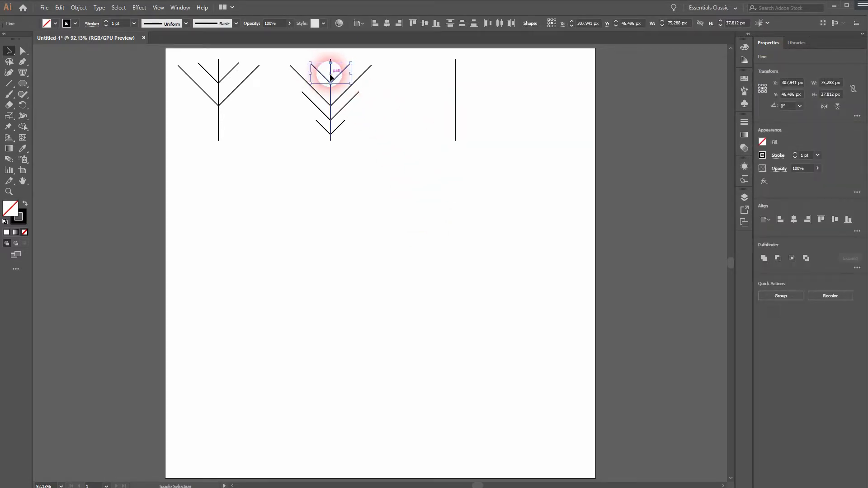
left_click_drag(339, 79, 464, 75)
left_click(418, 206)
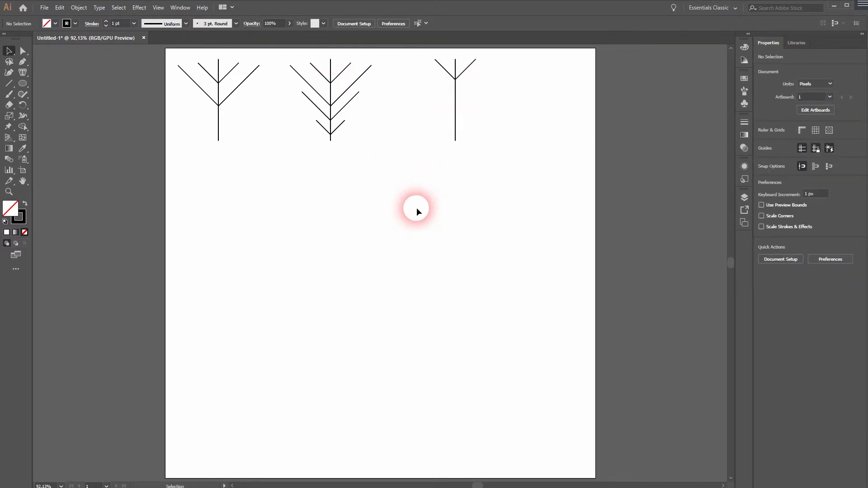
left_click(450, 74)
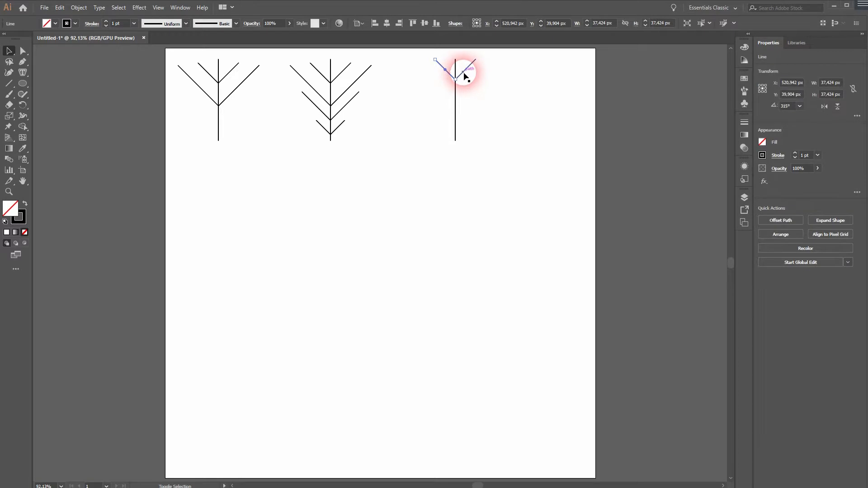
left_click(464, 74, "shift")
left_click_drag(465, 74, 462, 99)
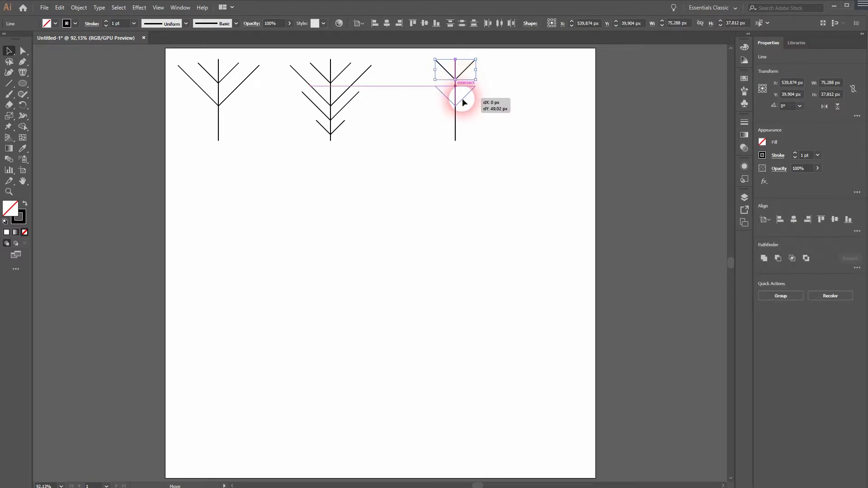
left_click(419, 180)
Draw a small circle at the top of the third symbol and fit a shortened stem and smaller branch pair beneath it.
key("l")
left_click_drag(378, 229, 471, 113)
key("v")
left_click(456, 258)
left_click_drag(421, 230, 520, 93)
left_click_drag(462, 94, 457, 127)
left_click(378, 297)
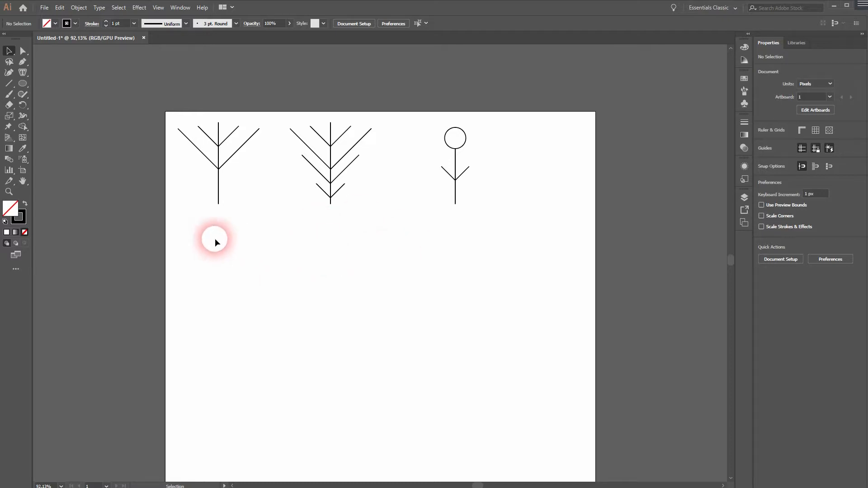
Copy the first symbol to the empty area below and add a copy rotated by 360/6 degrees about its stem's lower end.
left_click_drag(172, 216, 248, 87)
left_click_drag(221, 150, 371, 317)
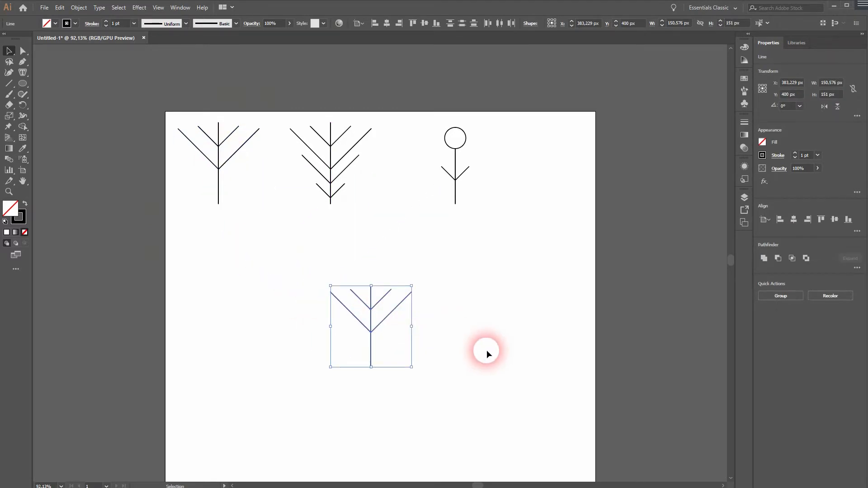
left_click_drag(25, 107, 78, 107)
left_click(370, 369)
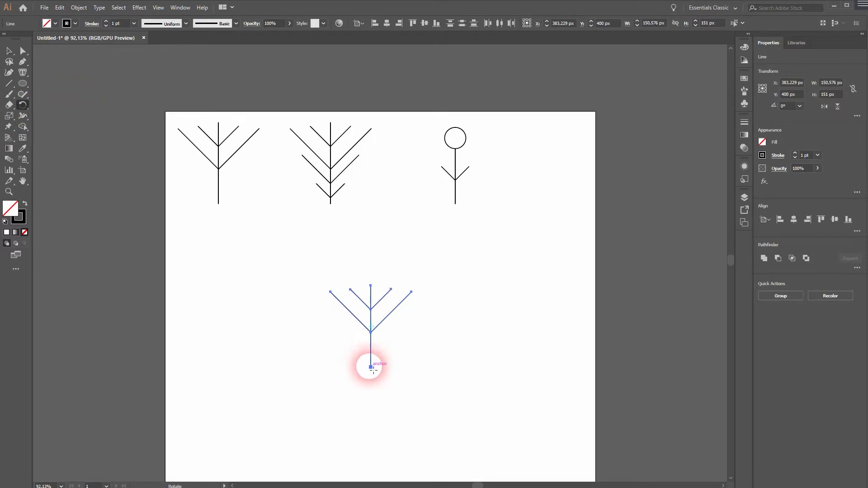
left_click(371, 368, "alt")
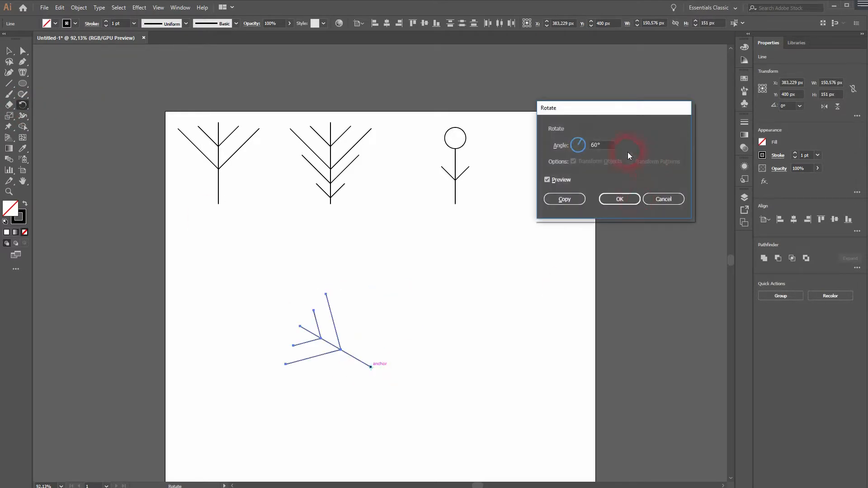
type("360/6")
left_click(546, 182)
left_click(546, 182)
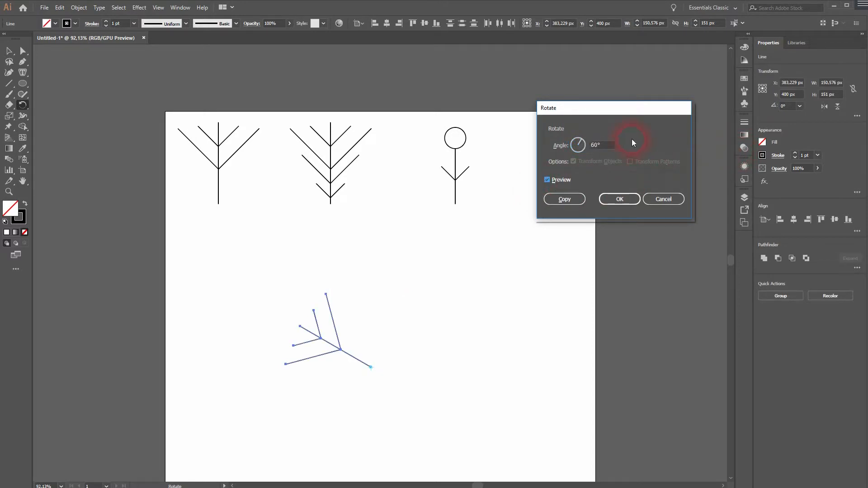
left_click(575, 200)
Repeat the rotated copy around the same centre to complete a six-armed snowflake, leaving nothing selected.
key("ctrl+d")
key("ctrl+d")
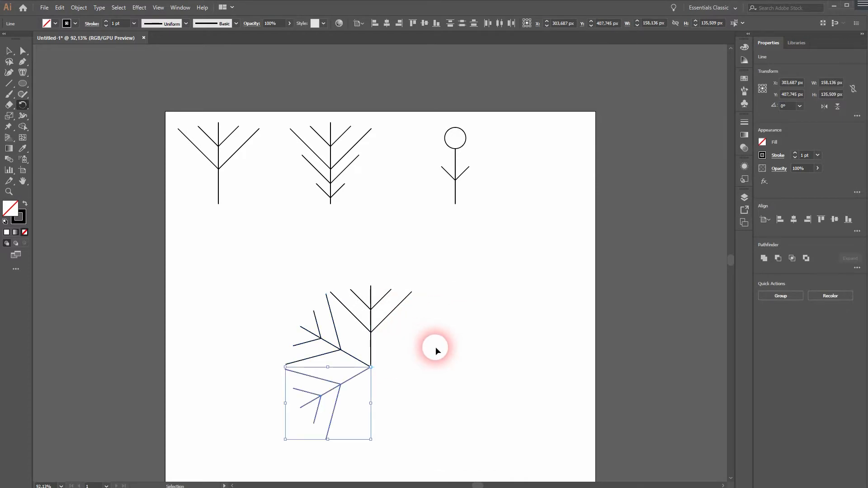
key("ctrl+d")
key("ctrl+d")
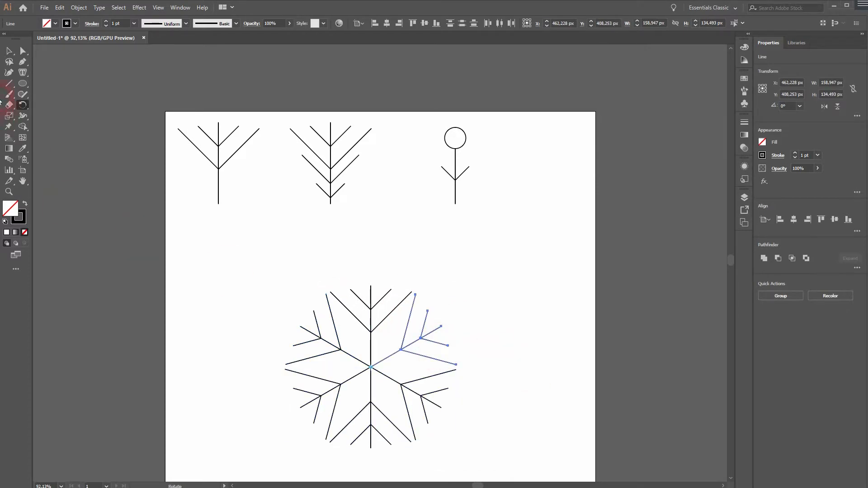
left_click(10, 55)
left_click(199, 377)
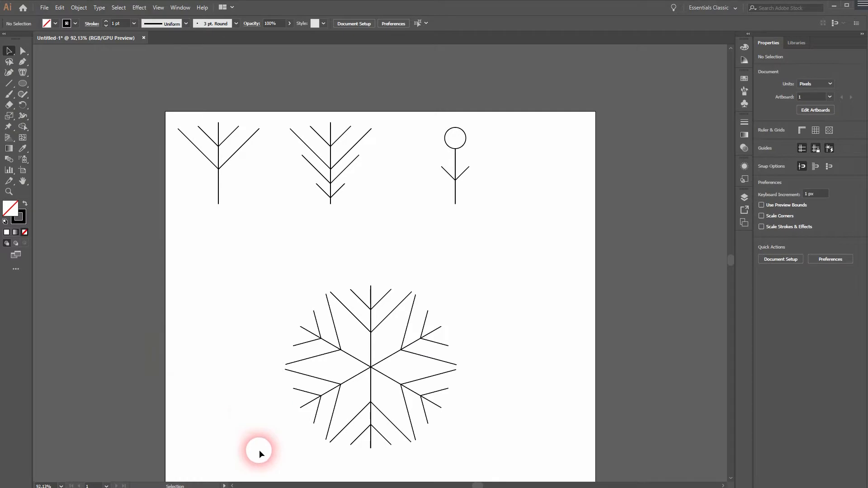
Shrink the whole first snowflake proportionally and move it directly beneath the first symbol.
left_click_drag(262, 460, 544, 249)
left_click_drag(472, 288, 404, 336)
left_click_drag(380, 366, 217, 254)
left_click(352, 298)
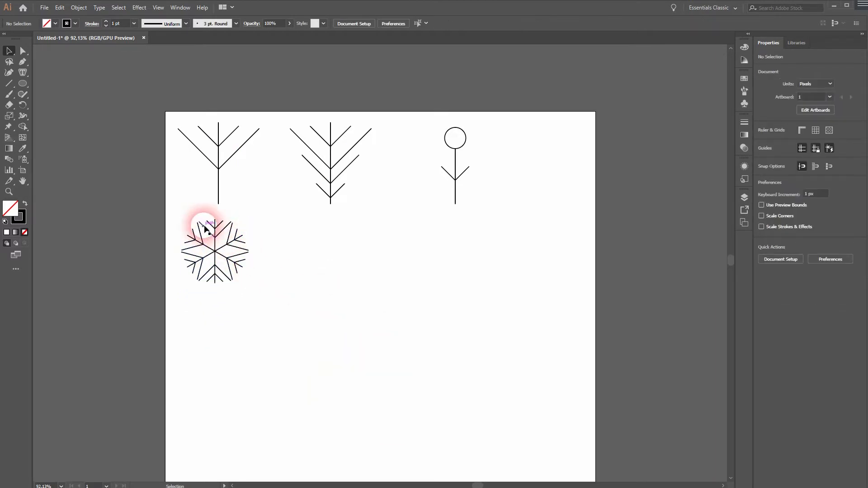
Shrink both branch pairs of the first symbol, keeping their lower points on the stem.
left_click(238, 150)
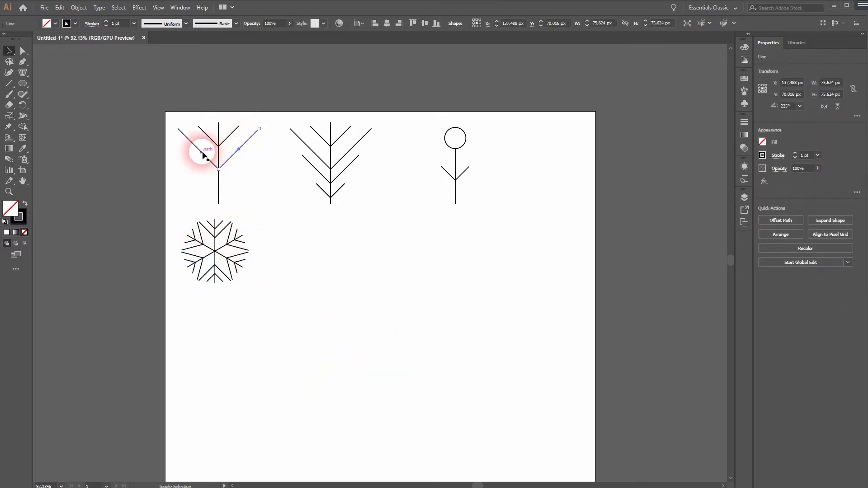
left_click(203, 152, "shift")
left_click_drag(223, 132, 222, 145)
left_click(227, 134)
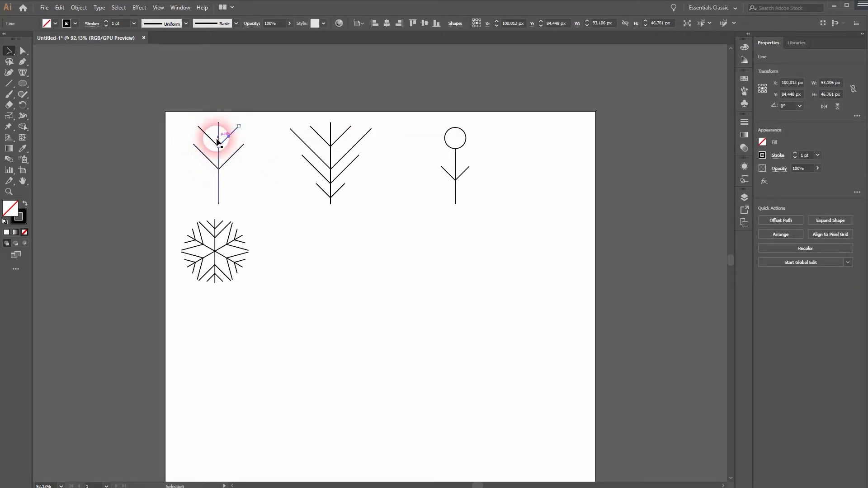
left_click(208, 133, "shift")
Copy the reshaped first symbol to the empty area and repeat copies of it at 60° about its stem's lower end to form a snowflake.
left_click_drag(222, 125, 345, 315)
left_click(269, 194)
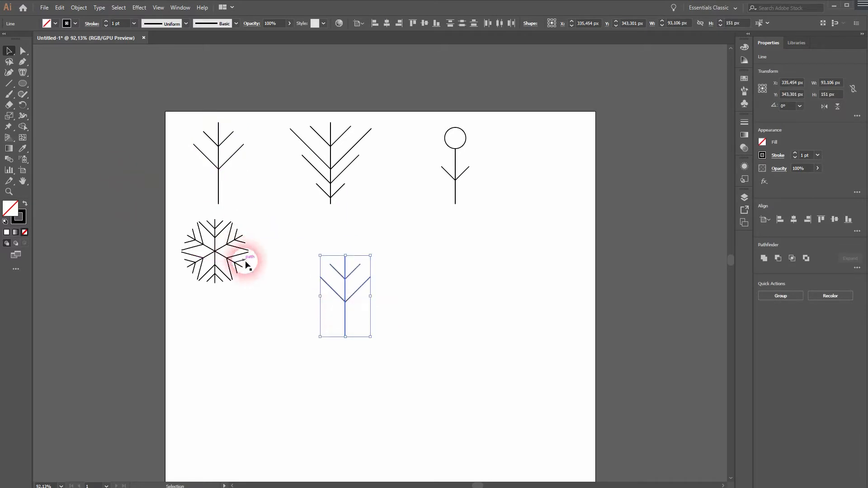
key("r")
left_click(345, 337, "alt")
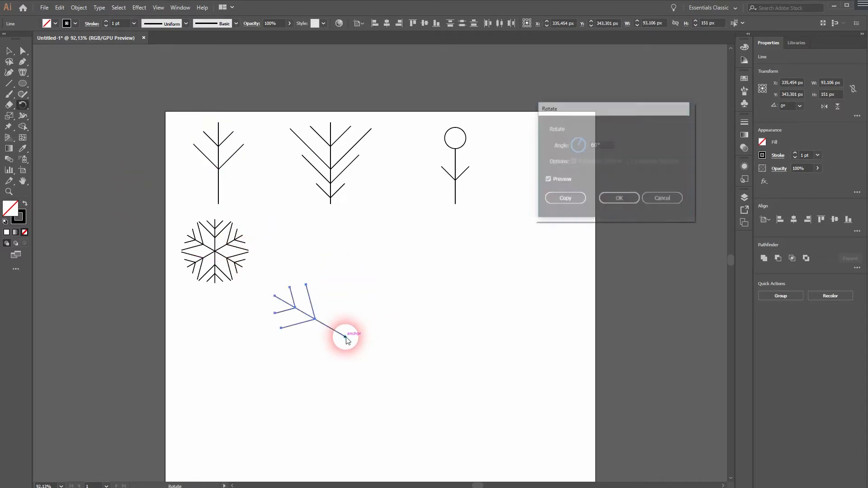
left_click(571, 199)
key("ctrl+d")
key("ctrl+d")
key("ctrl+d")
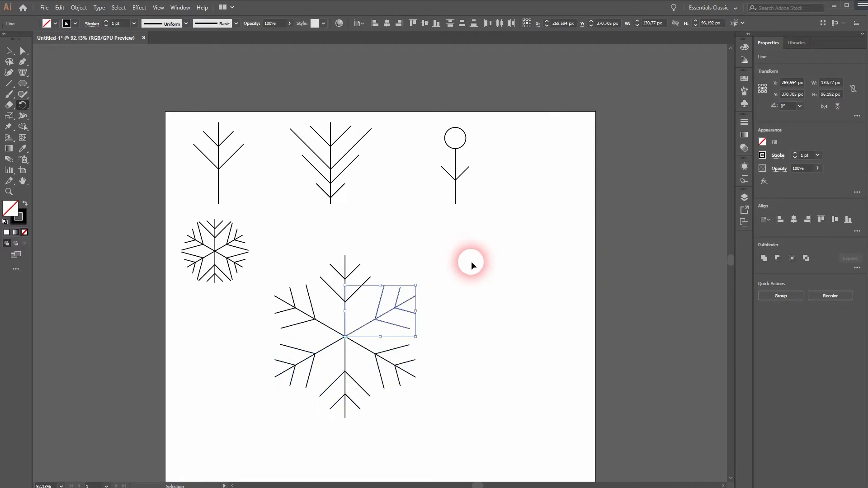
Shrink the new snowflake to about 141 by 163 px and place it beneath the first snowflake.
left_click(6, 50)
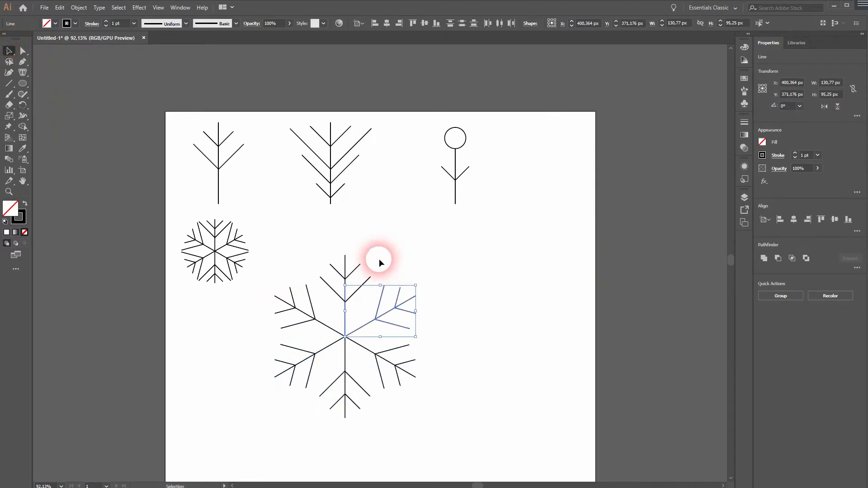
left_click_drag(292, 434, 383, 292)
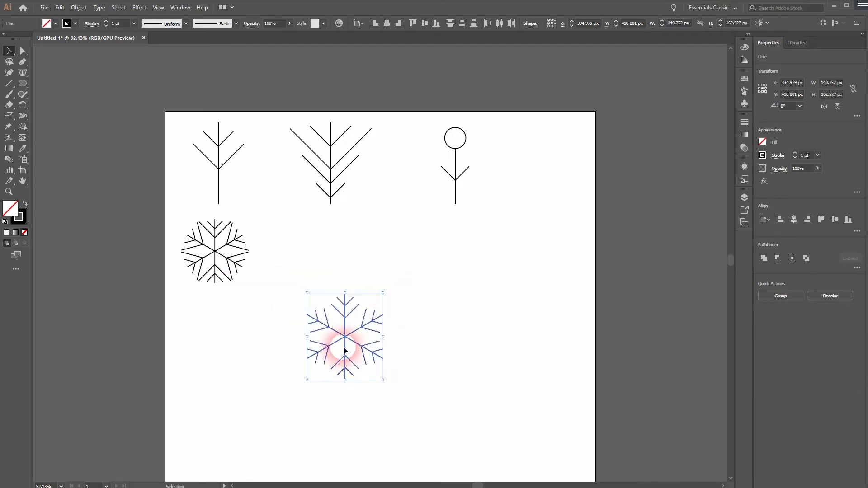
left_click_drag(348, 340, 211, 342)
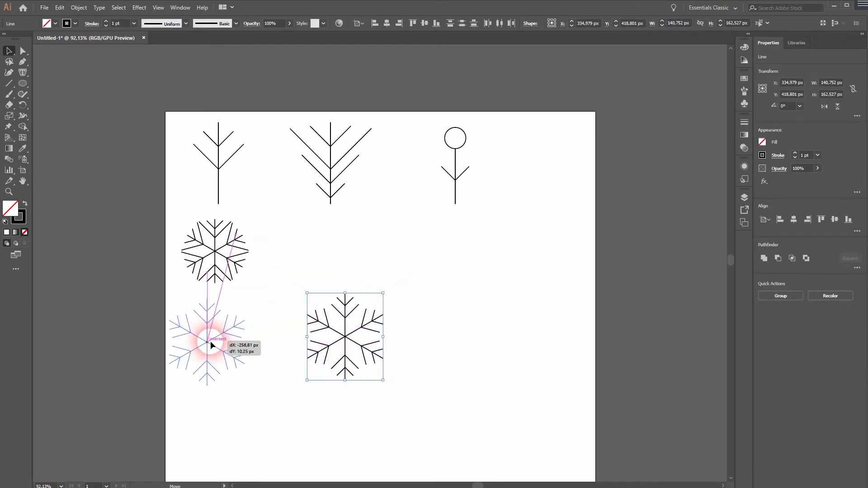
left_click(428, 299)
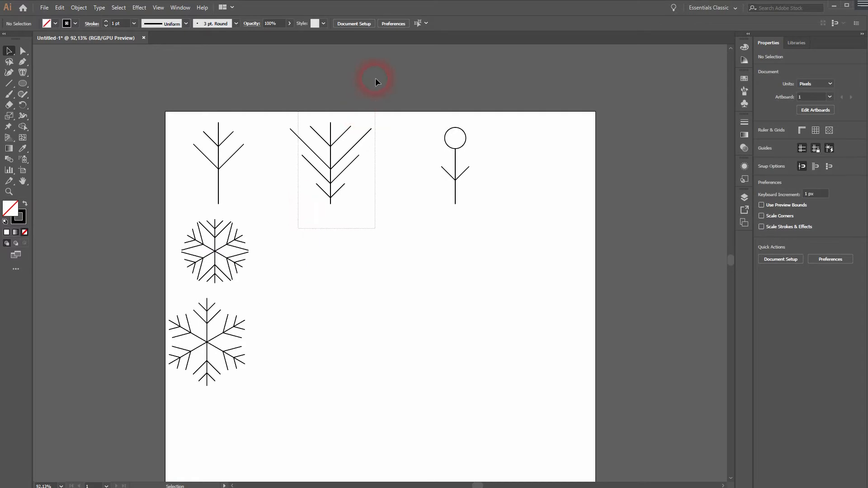
Copy the second symbol to the empty area and repeat copies of it at 60° about its stem's lower end to form a six-armed snowflake.
left_click_drag(374, 90, 373, 93)
left_click_drag(329, 148, 387, 268)
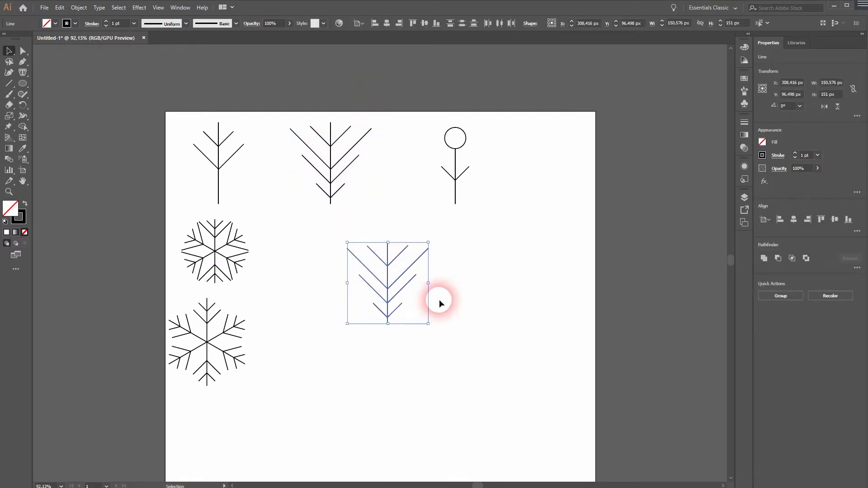
left_click(22, 105)
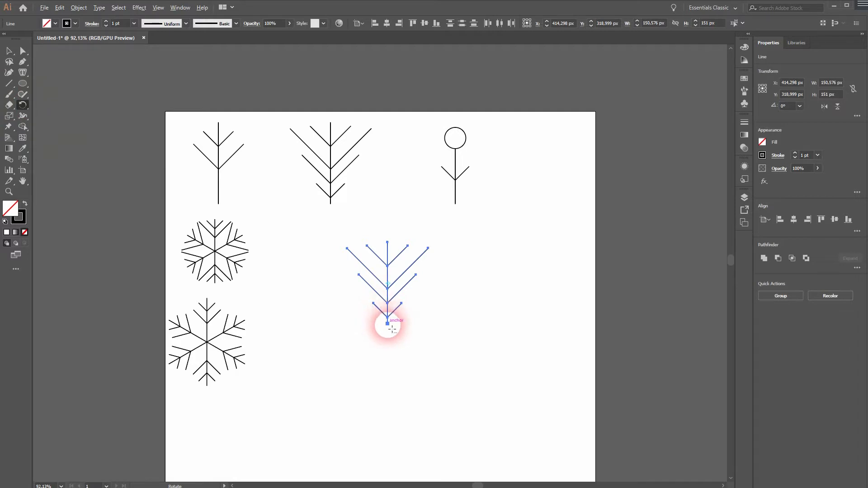
left_click(387, 324, "alt")
left_click(573, 196)
key("ctrl+d")
key("ctrl+d")
key("ctrl+d")
key("ctrl+d")
Select the whole dense snowflake and shrink it proportionally around its centre to about 159 by 151 px.
left_click(10, 50)
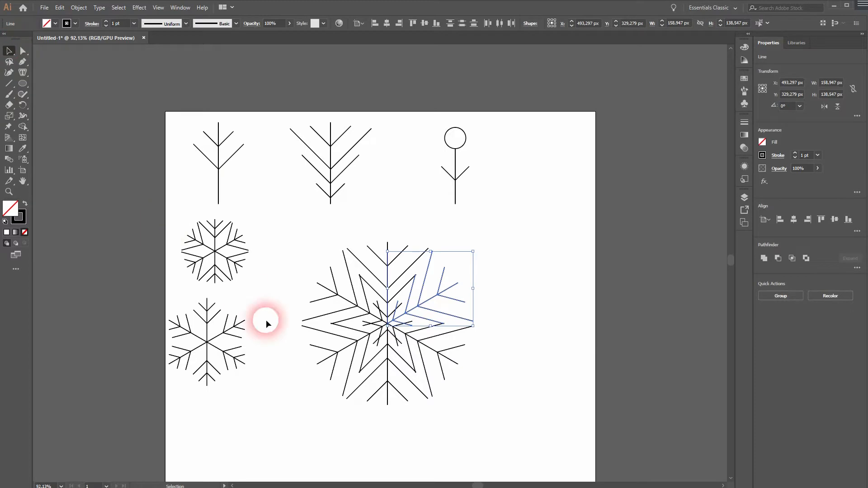
left_click(291, 413)
left_click_drag(294, 417, 431, 284)
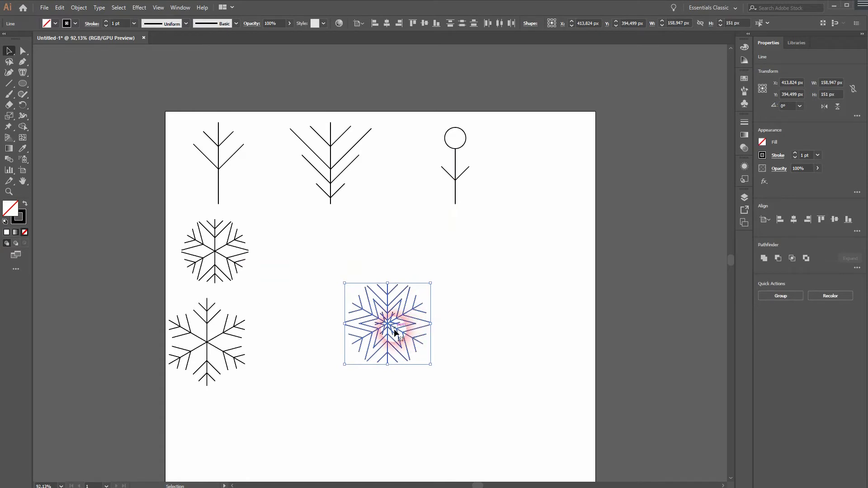
left_click(395, 331)
left_click_drag(326, 395, 498, 212)
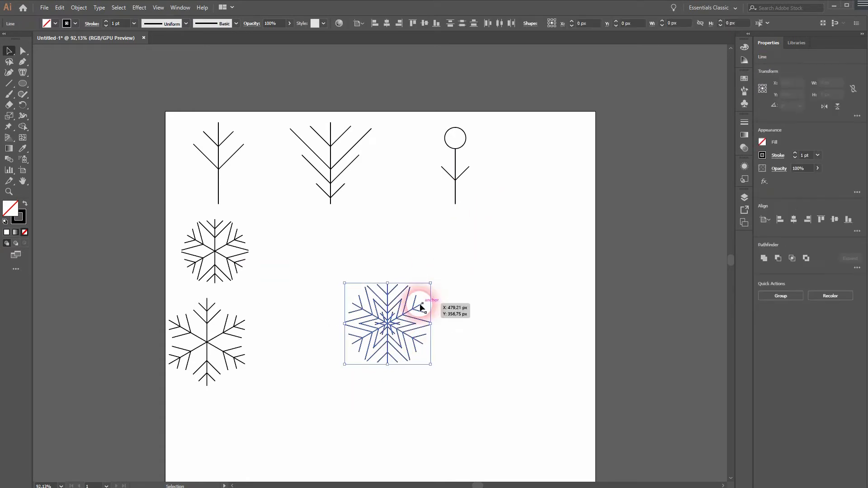
Group the dense snowflake's lines and move the group directly beneath the second symbol.
right_click(383, 326)
left_click(412, 378)
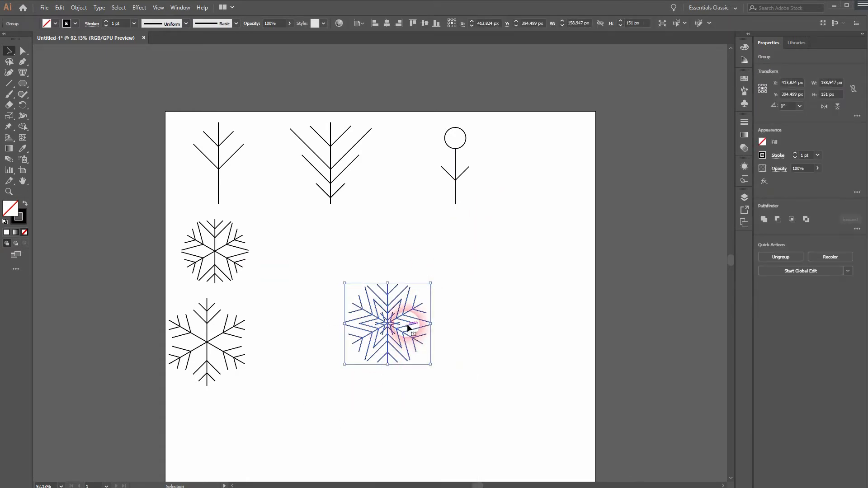
left_click_drag(409, 328, 349, 264)
left_click(513, 281)
Copy the circle-topped third symbol to the empty area and repeat rotated copies about its stem's lower end to form a six-armed snowflake.
left_click_drag(500, 104, 501, 105)
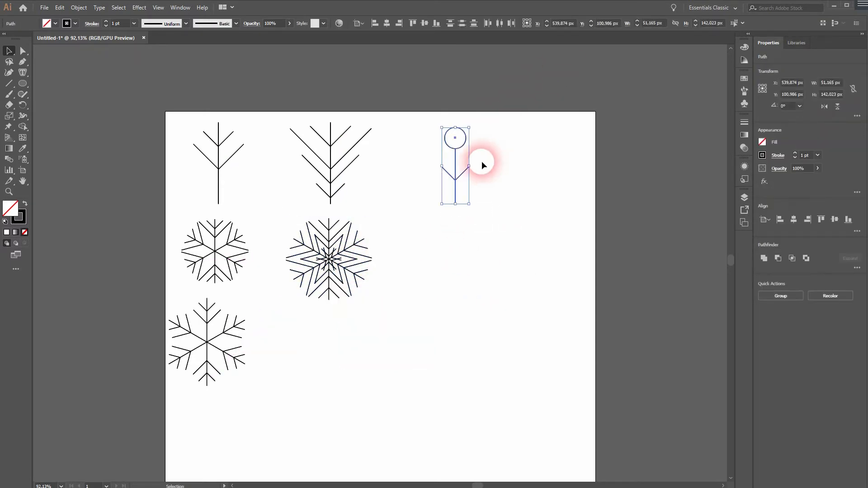
left_click_drag(453, 165, 449, 347)
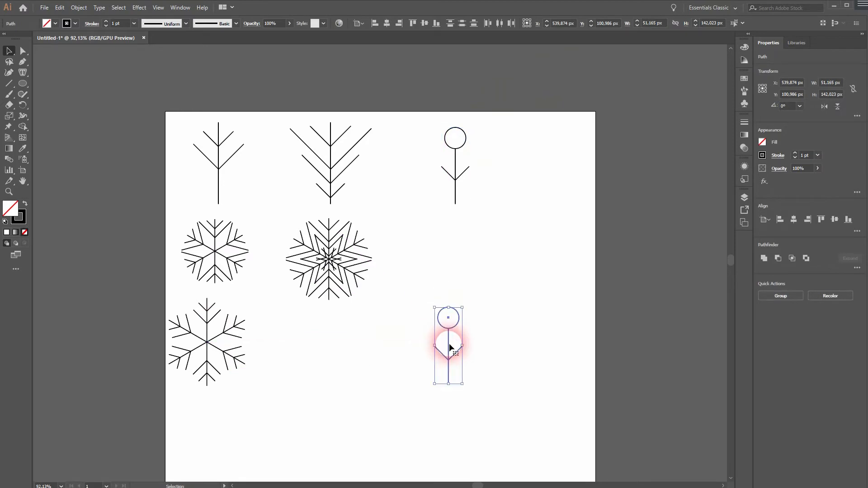
key("r")
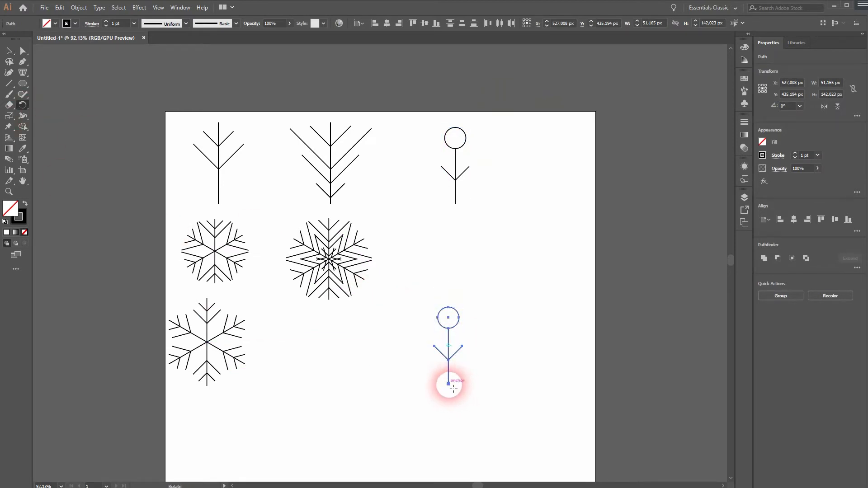
left_click(449, 384, "alt")
left_click(564, 198)
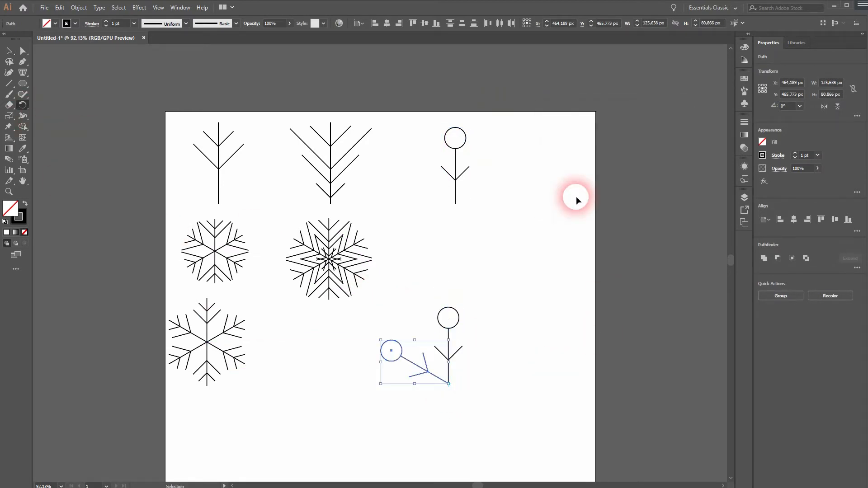
key("ctrl+d")
key("ctrl+d")
key("ctrl+d")
key("ctrl+d")
Select all parts of the circle-tipped snowflake and group them.
key("v")
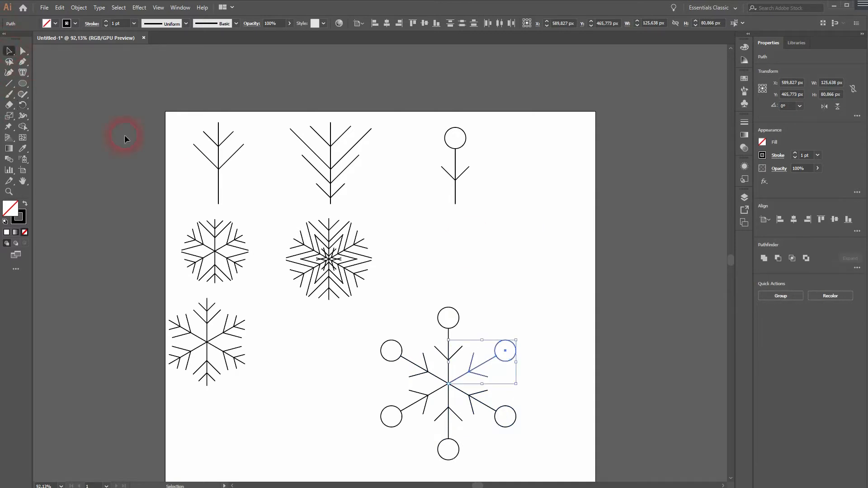
left_click_drag(415, 471, 541, 302)
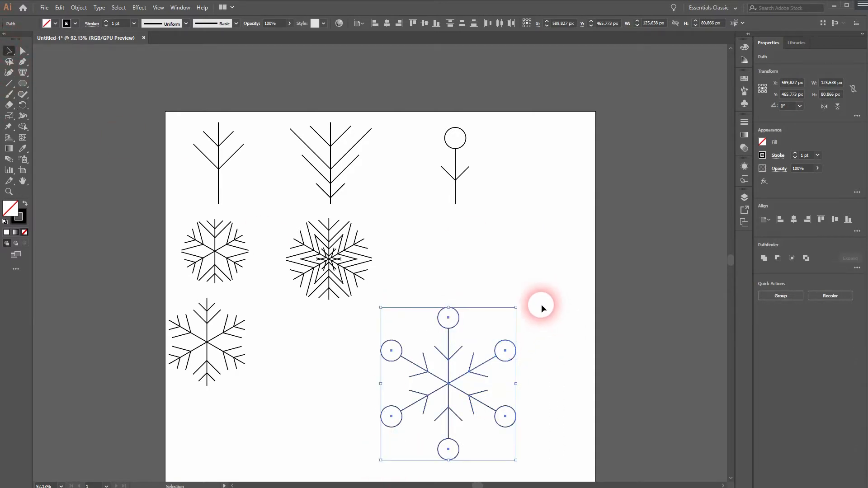
right_click(459, 322)
left_click(502, 379)
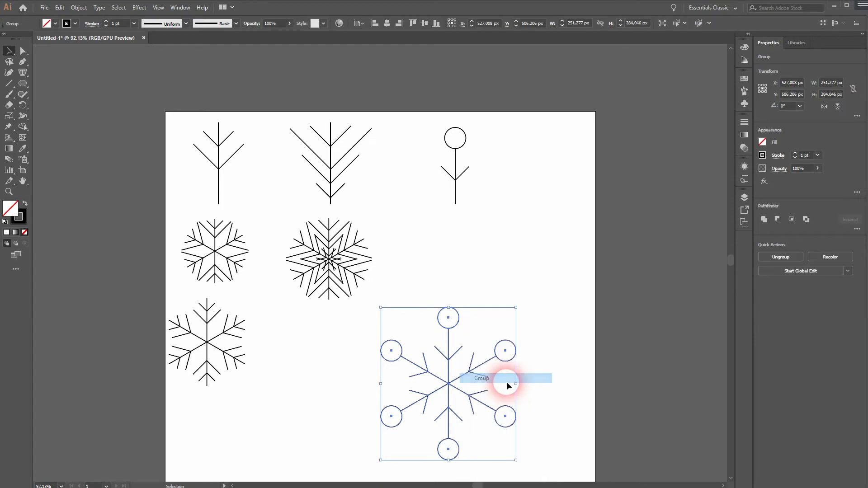
Shrink the circle-tipped snowflake group proportionally and move it beneath the third symbol.
left_click_drag(518, 311, 498, 340)
left_click(447, 387)
left_click_drag(448, 388, 462, 264)
left_click(376, 388)
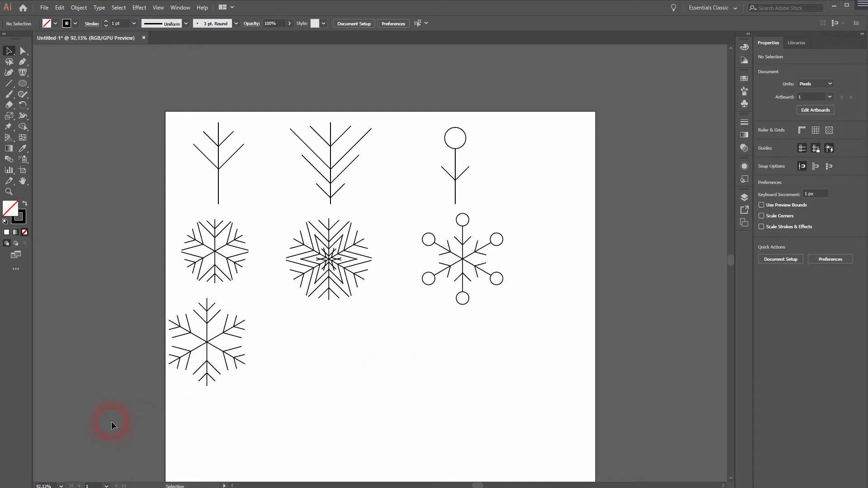
Copy the snowflake with the short branches to the empty area below the dense snowflake and group the copy's lines.
left_click_drag(274, 304, 274, 303)
left_click_drag(223, 342, 391, 384)
left_click(500, 408)
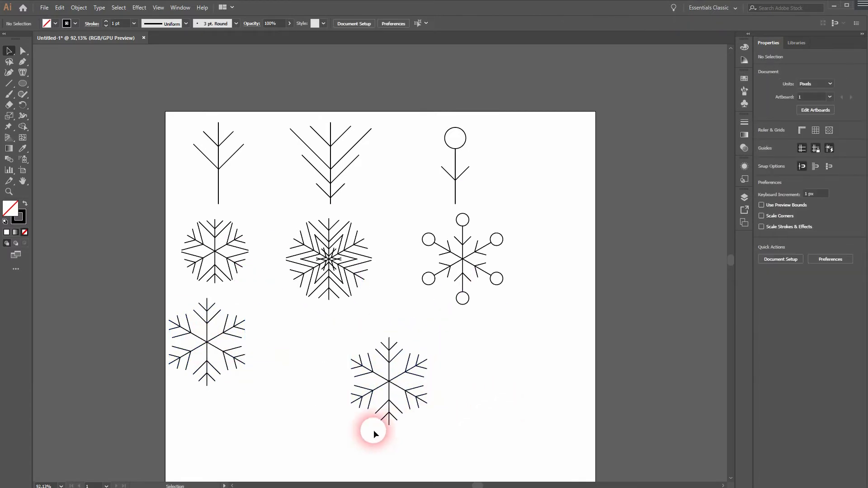
left_click_drag(461, 327, 460, 328)
right_click(392, 355)
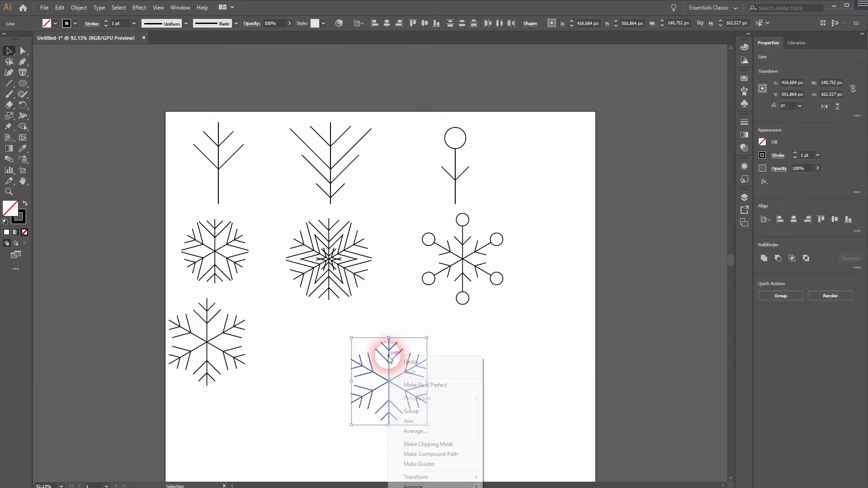
left_click(426, 413)
left_click(518, 384)
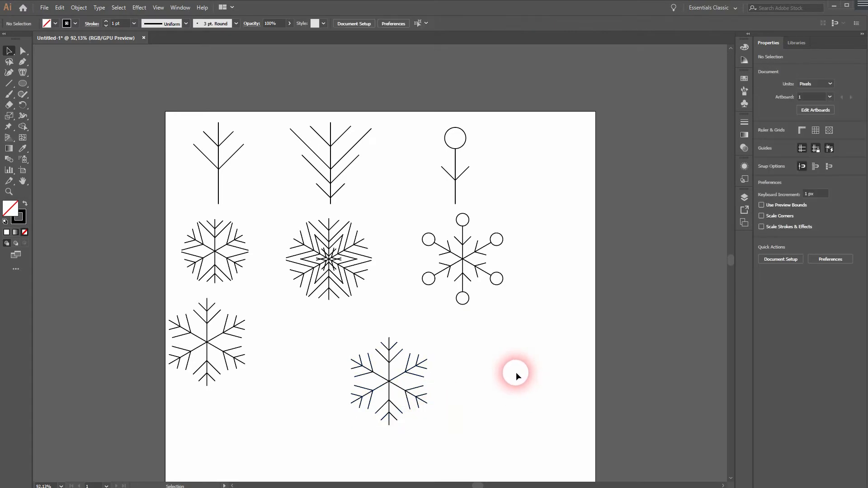
Centre a copy of the third symbol's circle on the grouped snowflake copy and move both to the empty area below.
left_click(466, 139)
left_click_drag(470, 143, 530, 390)
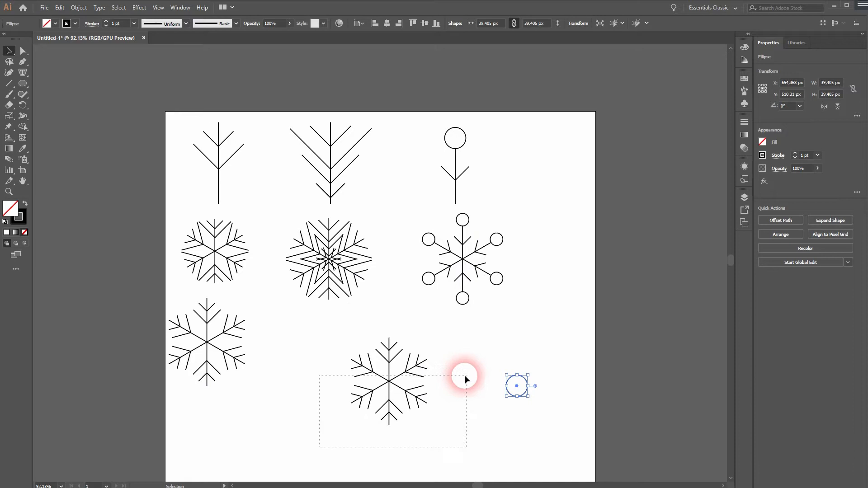
left_click_drag(465, 376, 584, 332)
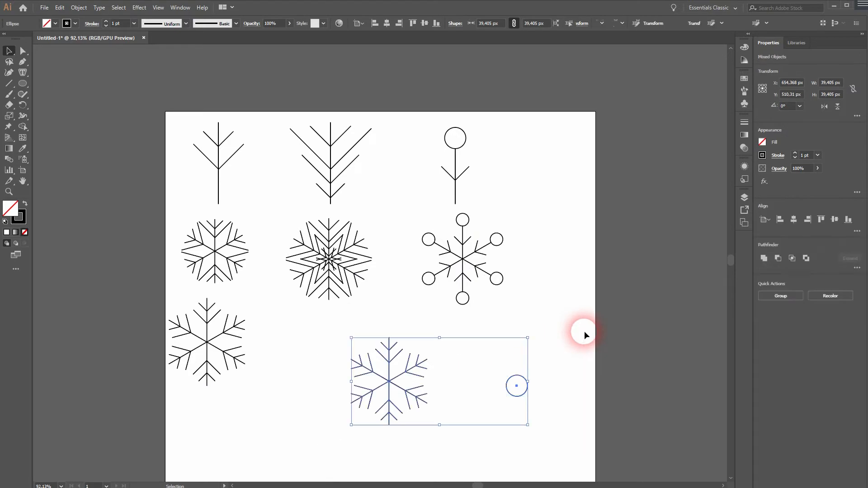
left_click(387, 23)
left_click(425, 23)
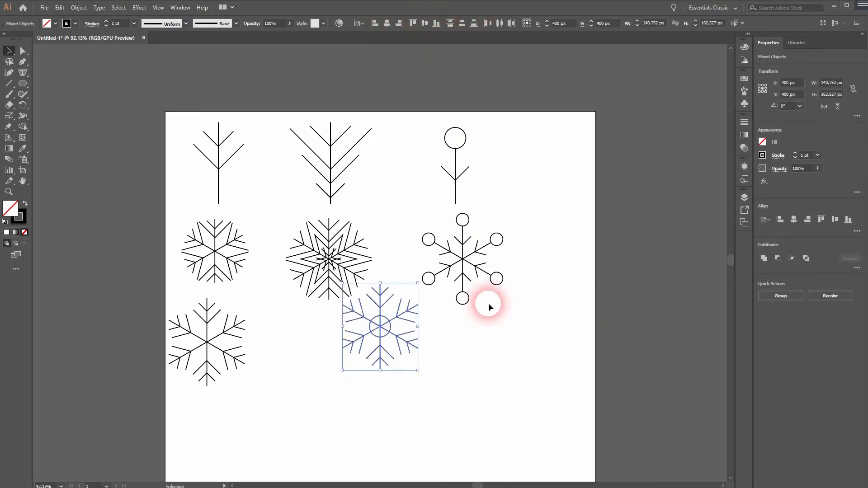
left_click_drag(383, 337, 385, 392)
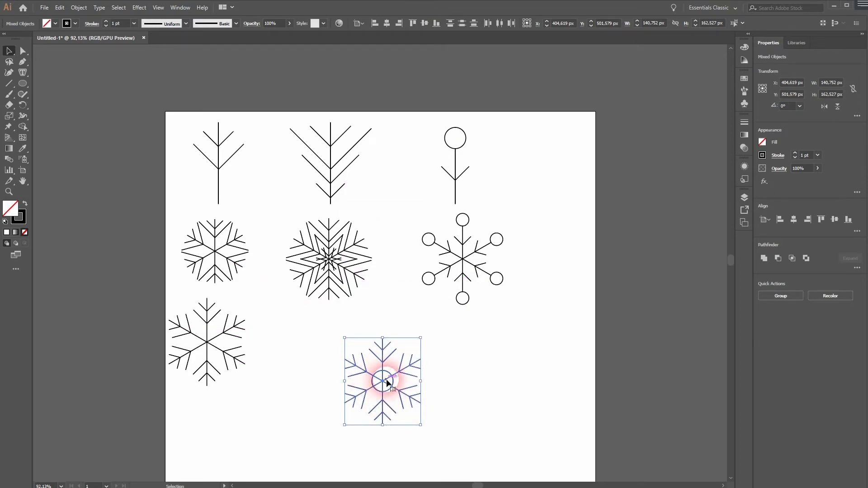
Merge the regions inside the circle with the Shape Builder tool and move the snowflake beneath the original it was copied from.
left_click(23, 123)
left_click(76, 123)
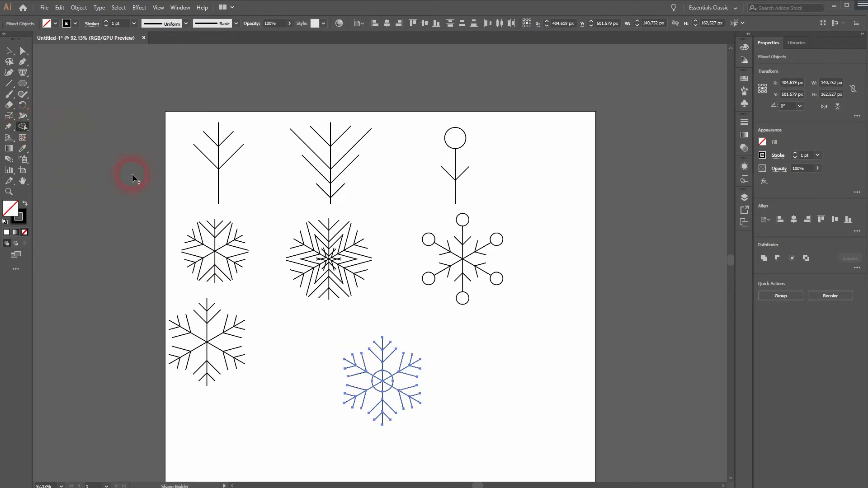
scroll(385, 385, "up", 3)
mouse_move(401, 380)
left_mouse_down()
mouse_move(388, 368)
mouse_move(372, 380)
mouse_move(396, 381)
left_mouse_up()
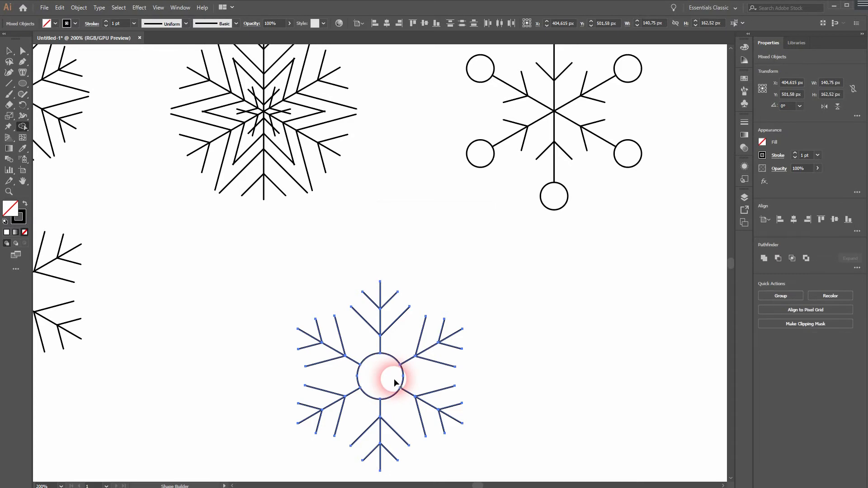
key("v")
key("ctrl+0")
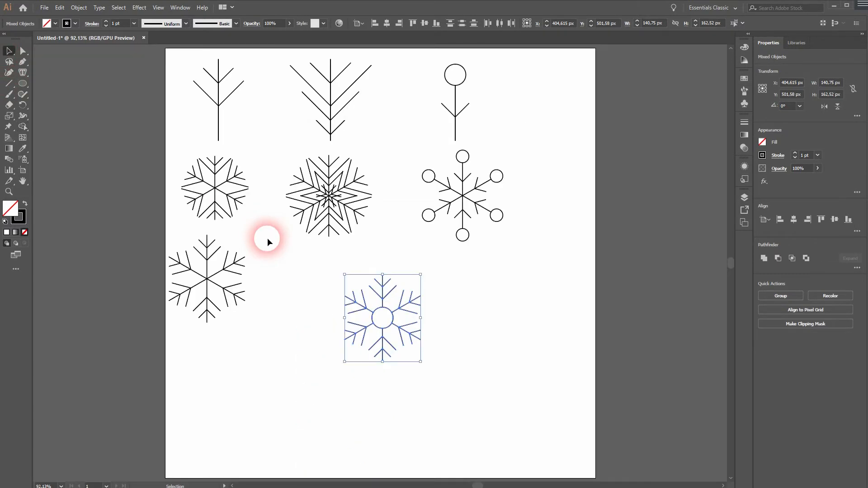
left_click_drag(391, 332, 218, 387)
left_click(388, 378)
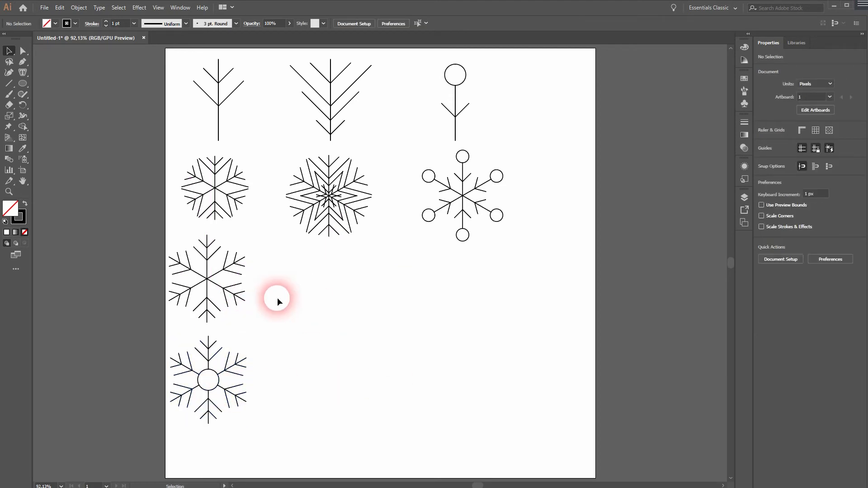
Copy the short-branched snowflake without a circle to the empty area beneath the dense and circle-tipped snowflakes.
left_click_drag(165, 326, 270, 243)
left_click(209, 272)
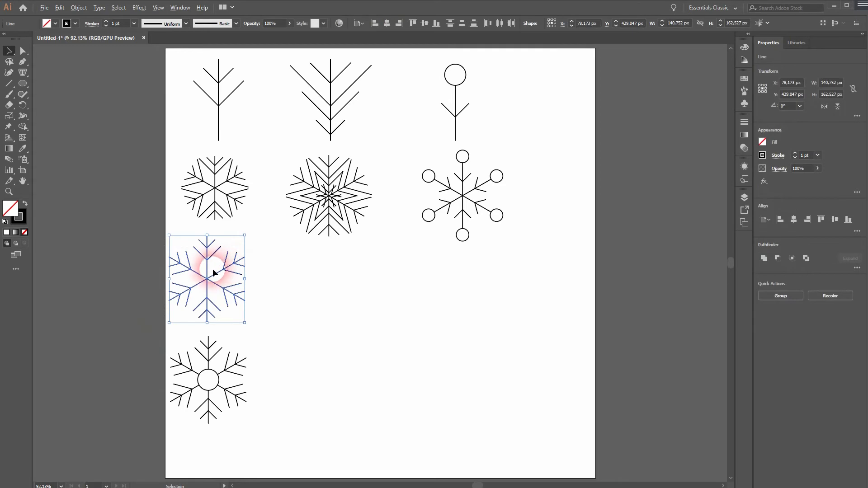
left_click_drag(209, 272, 420, 322)
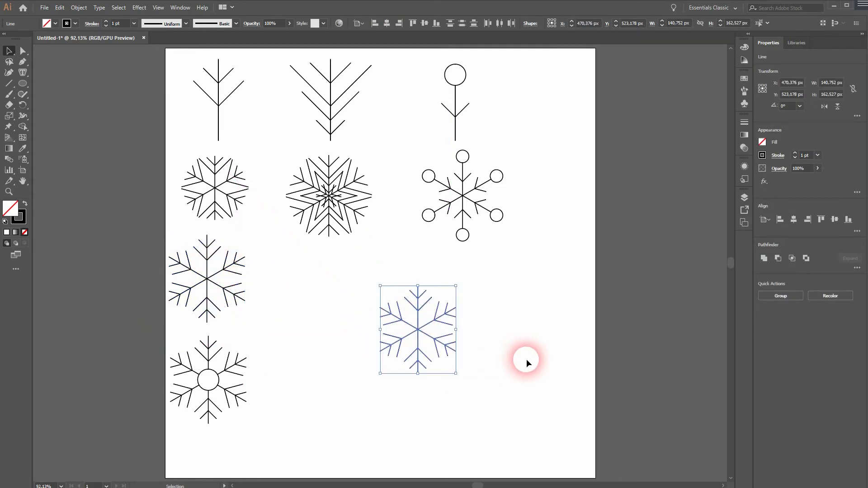
left_click(526, 359)
Draw a six-pointed star about 96 px wide beside the new snowflake copy.
left_click_drag(22, 87, 58, 128)
mouse_move(512, 287)
left_mouse_down()
mouse_move(528, 302)
mouse_move(546, 302)
mouse_move(537, 295)
mouse_move(538, 311)
mouse_move(532, 307)
left_mouse_up()
key("Up")
key("Up")
key("Up")
key("Up")
key("Up")
key("Down")
key("Down")
key("Down")
key("Down")
key("Down")
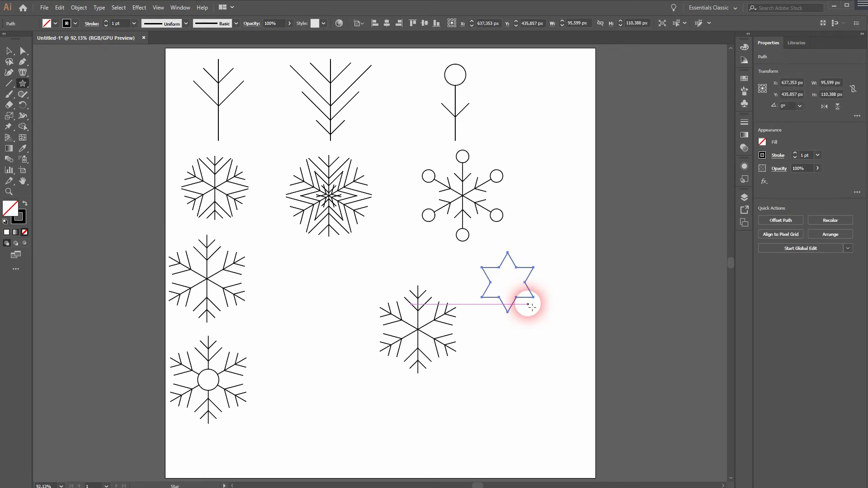
Shrink the six-pointed star proportionally about its centre to about 57 px wide.
key("v")
left_click_drag(540, 256, 525, 266)
left_click(531, 382)
Select all lines of the new snowflake copy and group them.
left_click_drag(313, 409, 461, 285)
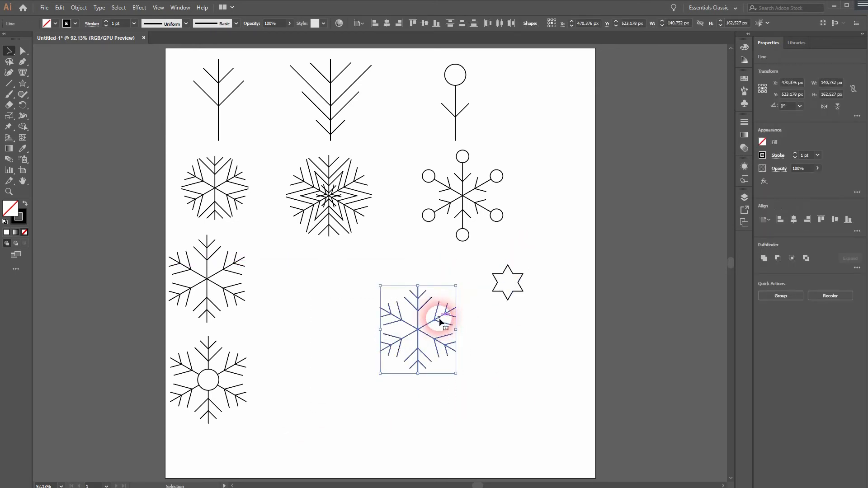
right_click(438, 319)
left_click(475, 373)
left_click(368, 407)
Centre the star and the grouped snowflake on each other horizontally and vertically, and move both down to the empty area.
left_click_drag(354, 408, 567, 260)
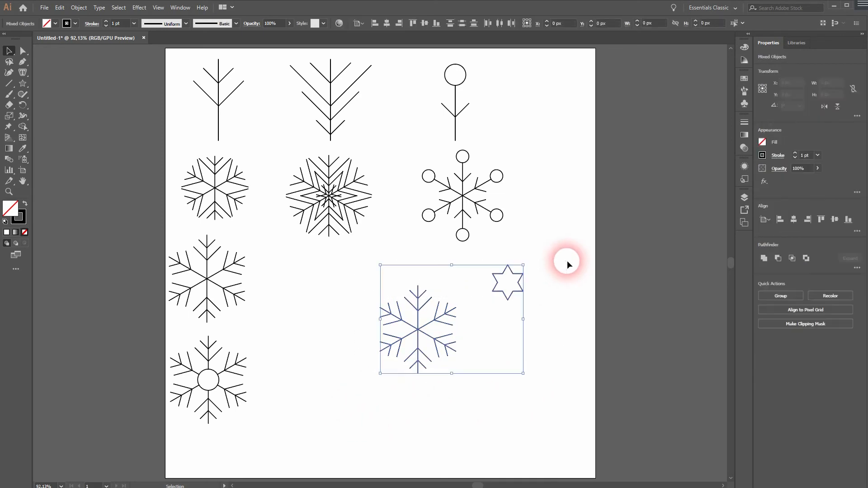
left_click(388, 23)
left_click(424, 23)
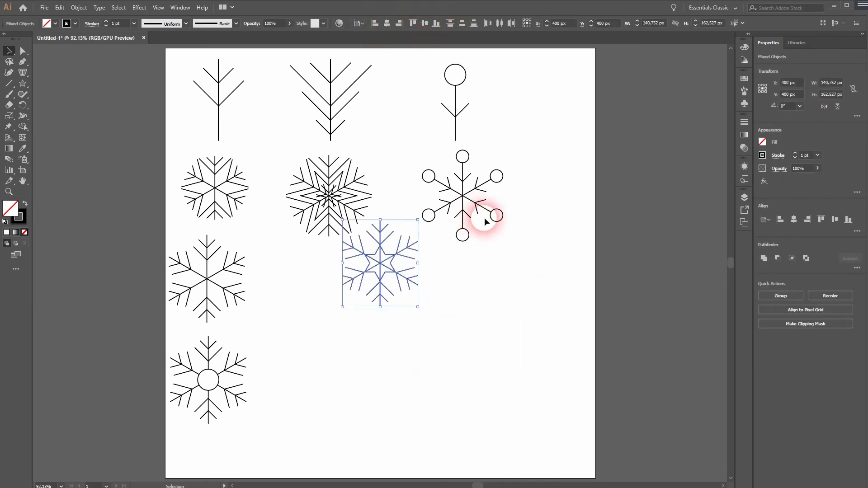
left_click_drag(378, 272, 382, 328)
Try to merge the regions inside the centred star with the Shape Builder tool, and undo the merge.
left_click(26, 127)
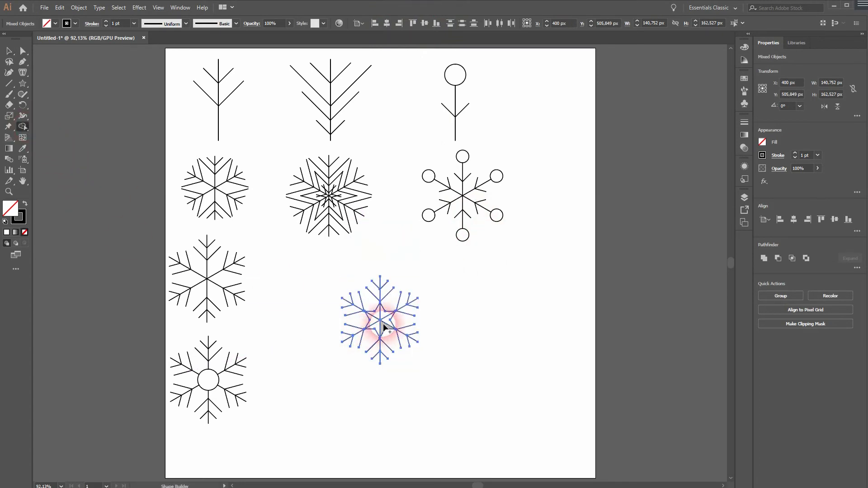
mouse_move(388, 321)
left_mouse_down()
mouse_move(374, 307)
mouse_move(374, 329)
mouse_move(385, 329)
left_mouse_up()
left_click(8, 51)
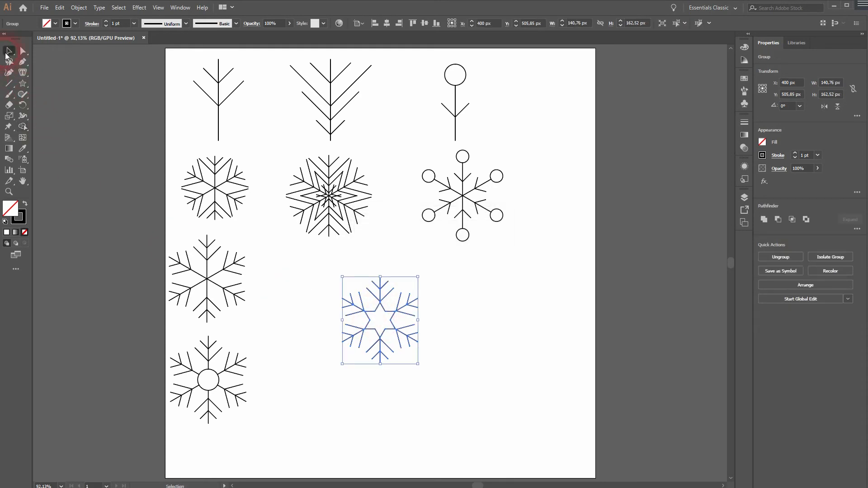
left_click(487, 327)
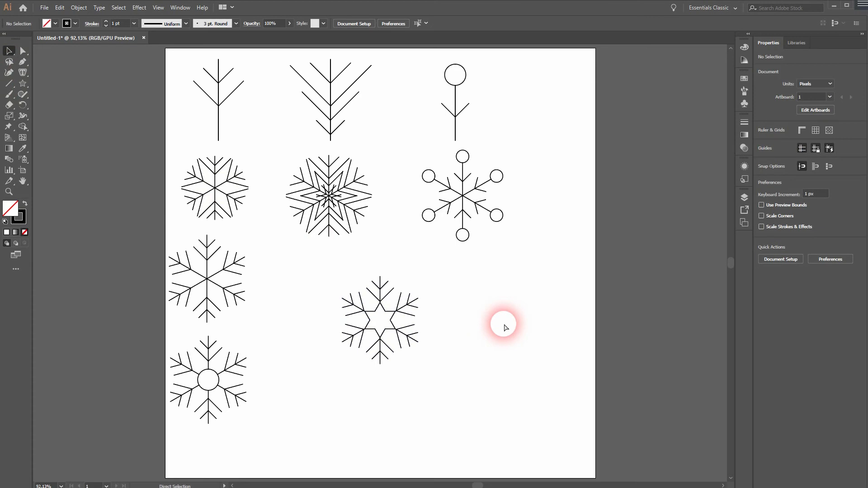
key("ctrl+z")
Shrink the star in the middle of the snowflake proportionally about its centre.
left_click(487, 351)
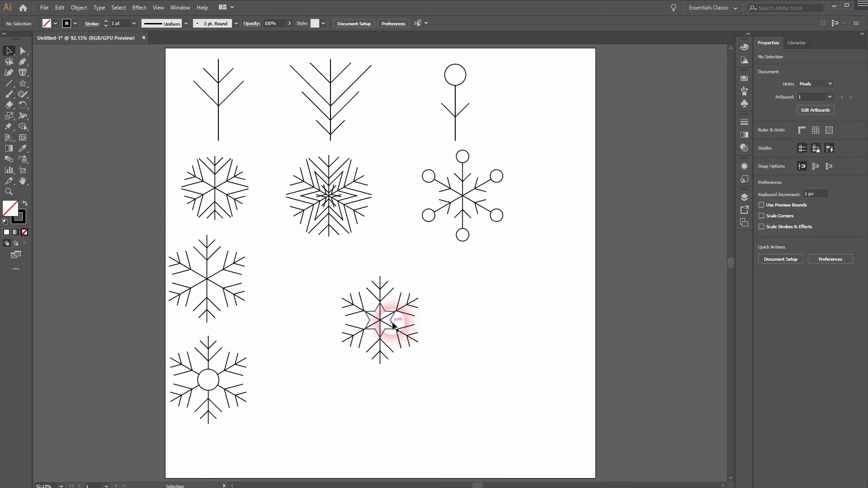
left_click(393, 325)
left_click_drag(395, 304, 384, 330)
Select the snowflake with its star and merge all regions inside the star with the Shape Builder tool.
left_click_drag(323, 372, 454, 274)
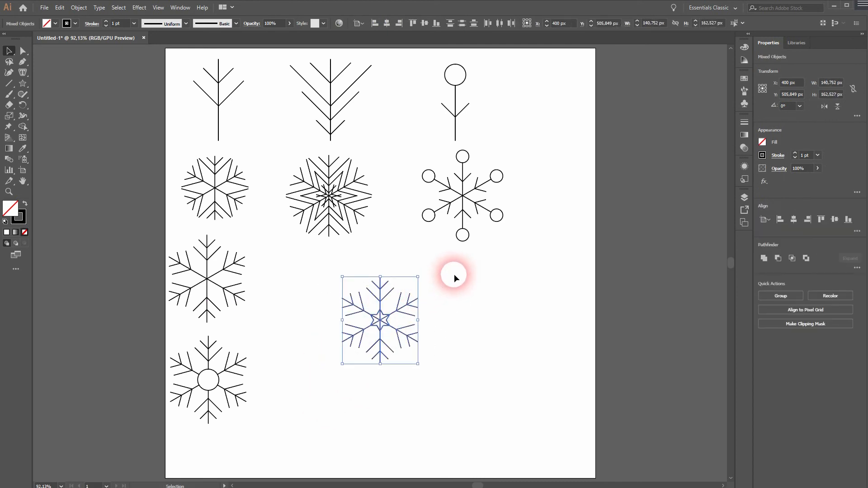
left_click(23, 126)
scroll(387, 312, "up", 5)
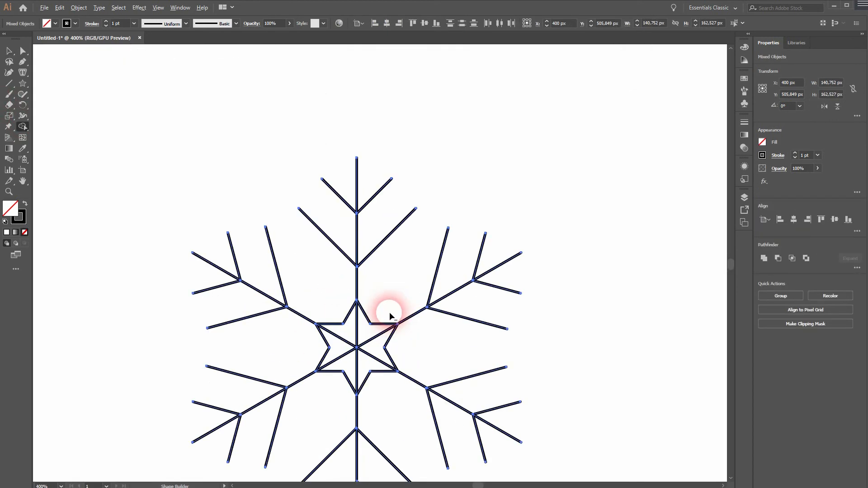
mouse_move(379, 348)
left_mouse_down()
mouse_move(360, 339)
mouse_move(350, 346)
mouse_move(366, 356)
left_mouse_up()
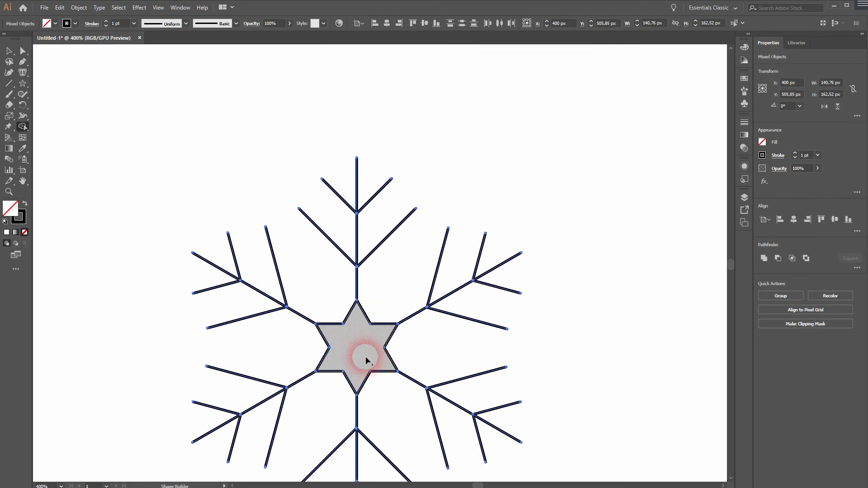
key("ctrl+0")
left_click(9, 50)
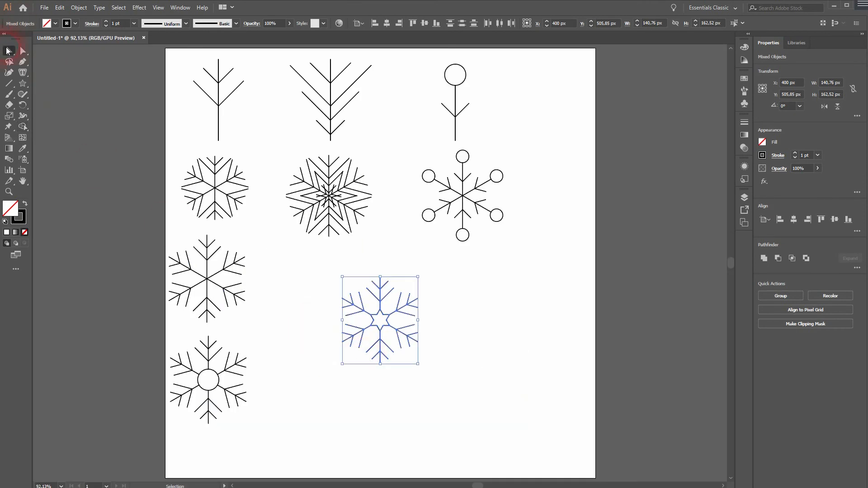
left_click(361, 448)
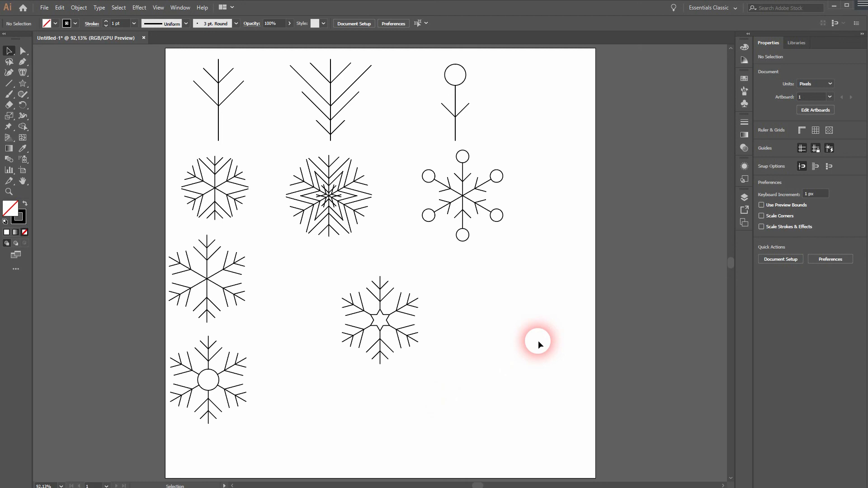